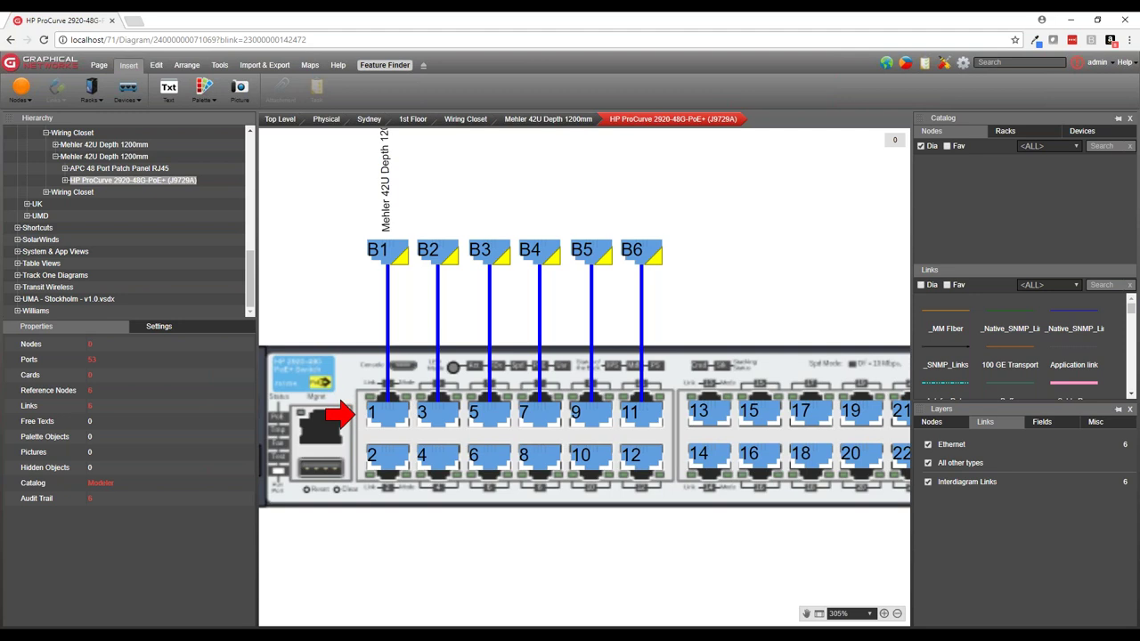
Return to the top level diagram and open the Physical map of sites
{"action": "double_click", "coordinate": [386, 302]}
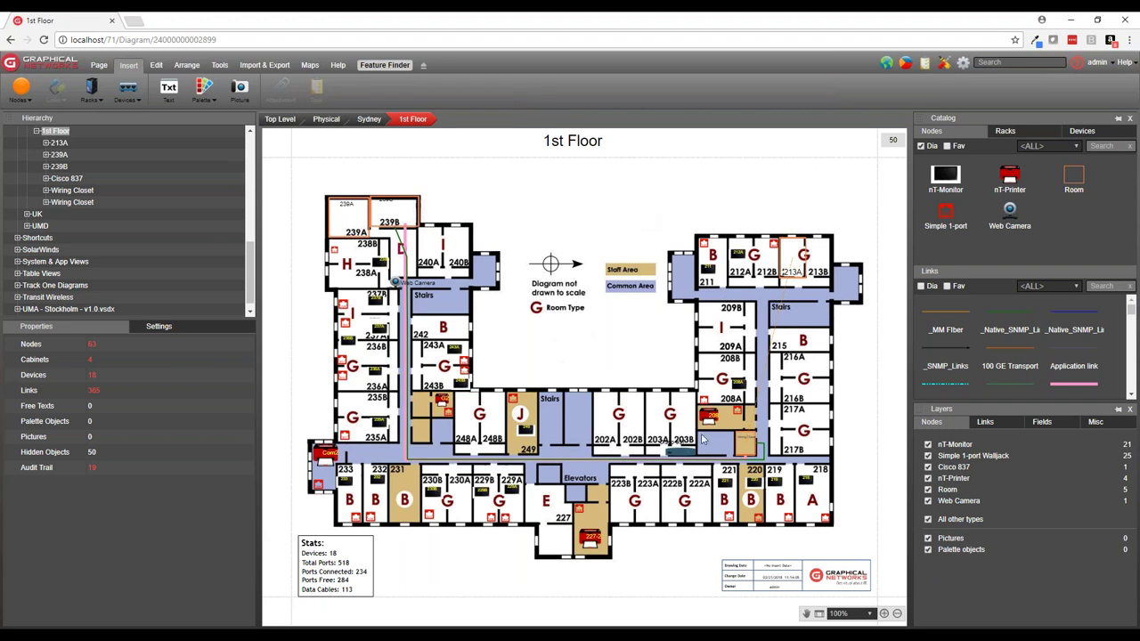
{"action": "left_click", "coordinate": [279, 119]}
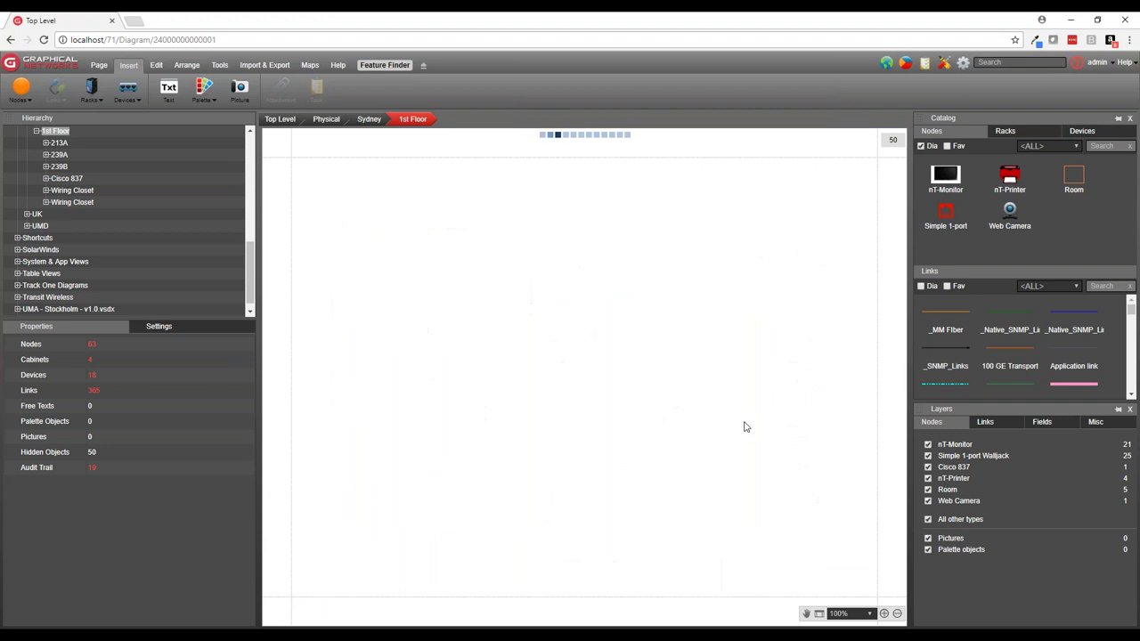
{"action": "left_click", "coordinate": [402, 320]}
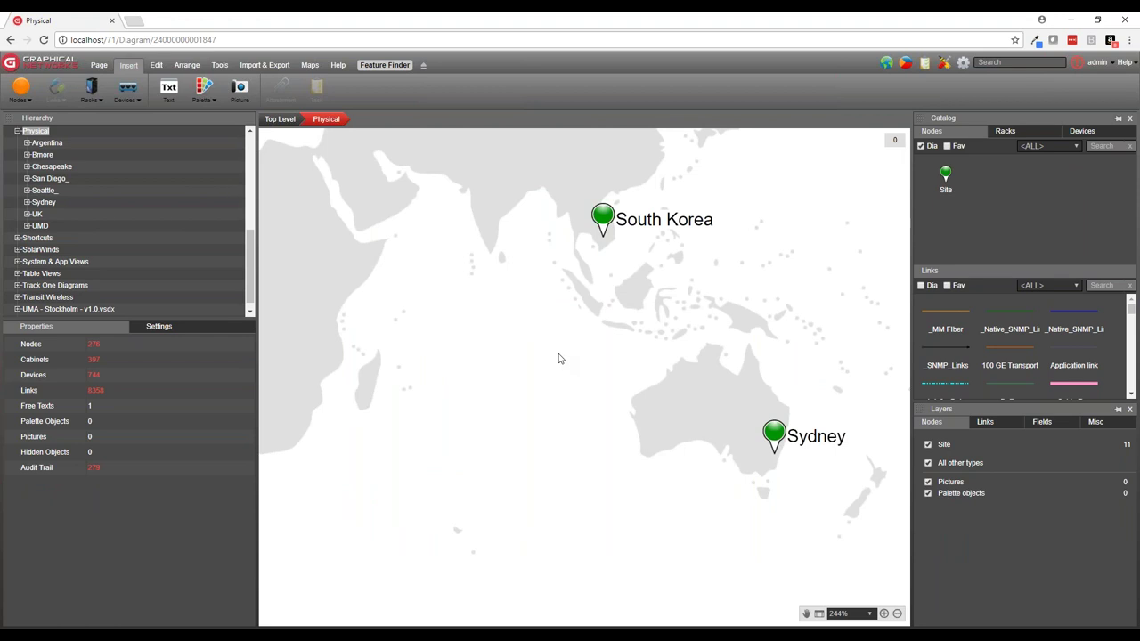
Select the Bmore site on the map and look through its property fields
{"action": "left_click", "coordinate": [462, 328]}
{"action": "scroll", "coordinate": [462, 327], "scroll_direction": "up", "scroll_amount": 6}
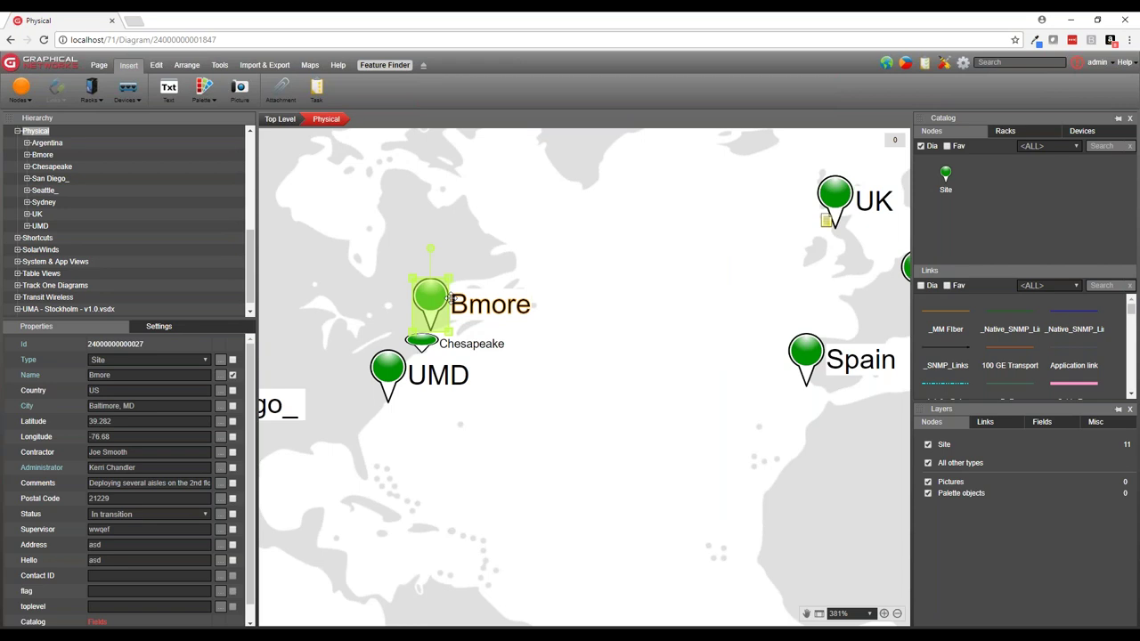
{"action": "left_click", "coordinate": [169, 451]}
{"action": "key", "text": "shift+Tab"}
{"action": "key", "text": "shift+Tab"}
{"action": "left_click", "coordinate": [98, 560]}
{"action": "left_click", "coordinate": [111, 578]}
Toggle the display of the Bmore site's name off and on, and nudge its label slightly away from the pin
{"action": "left_click", "coordinate": [232, 375]}
{"action": "left_click", "coordinate": [233, 378]}
{"action": "mouse_move", "coordinate": [467, 301]}
{"action": "left_mouse_down"}
{"action": "mouse_move", "coordinate": [499, 301]}
{"action": "mouse_move", "coordinate": [472, 301]}
{"action": "left_mouse_up"}
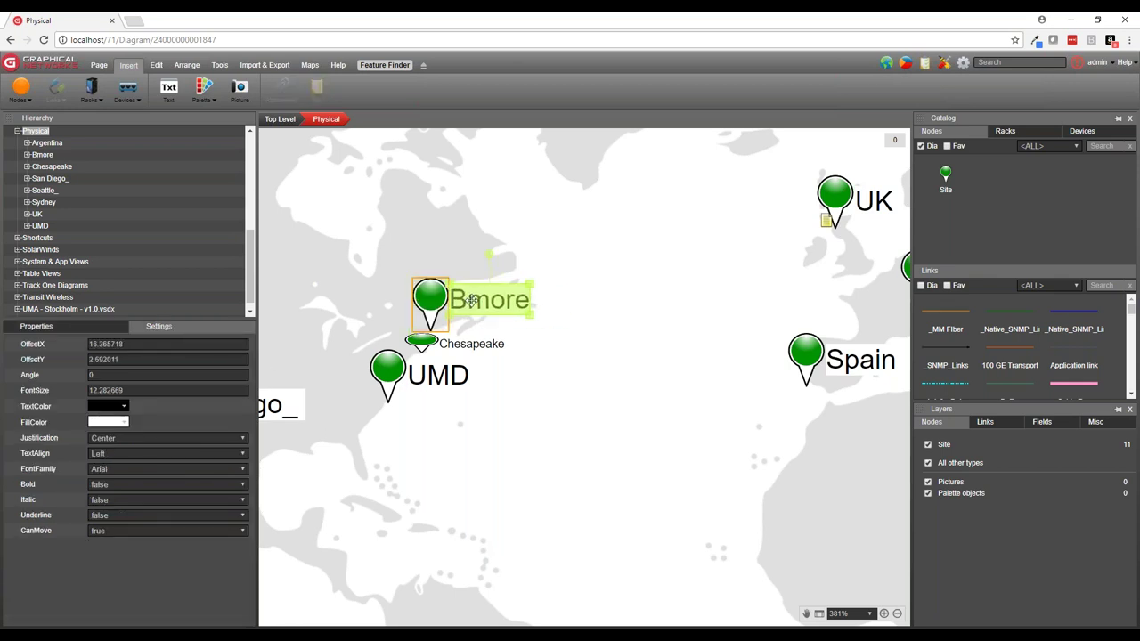
{"action": "key", "text": "Escape"}
Review the Bmore site's properties once more and open its city map diagram
{"action": "left_click", "coordinate": [431, 301]}
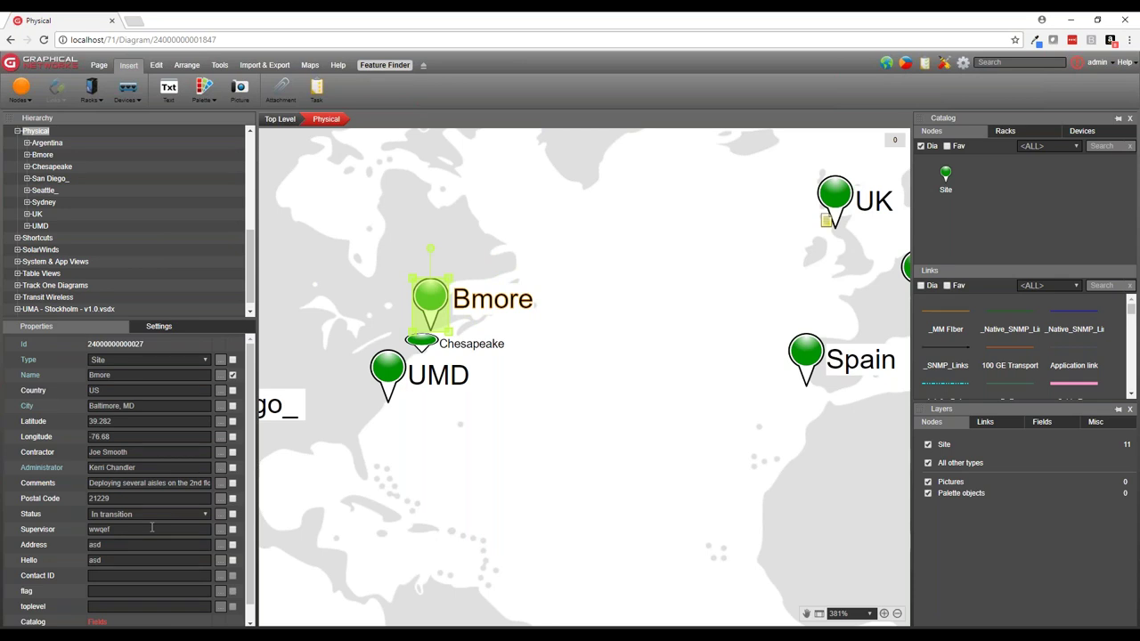
{"action": "left_click", "coordinate": [584, 365]}
{"action": "left_click", "coordinate": [440, 303]}
{"action": "left_click", "coordinate": [618, 364]}
{"action": "double_click", "coordinate": [431, 308]}
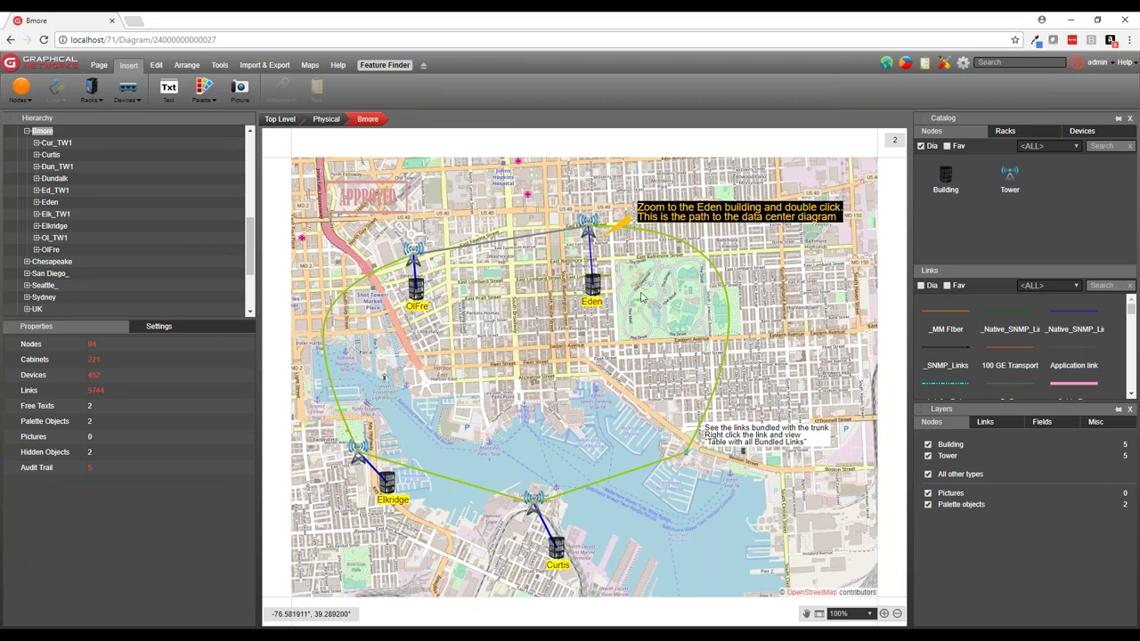
Open the diagram of the Eden building from the Bmore map
{"action": "scroll", "coordinate": [642, 296], "scroll_direction": "up", "scroll_amount": 1}
{"action": "scroll", "coordinate": [637, 292], "scroll_direction": "up", "scroll_amount": 3}
{"action": "double_click", "coordinate": [527, 281]}
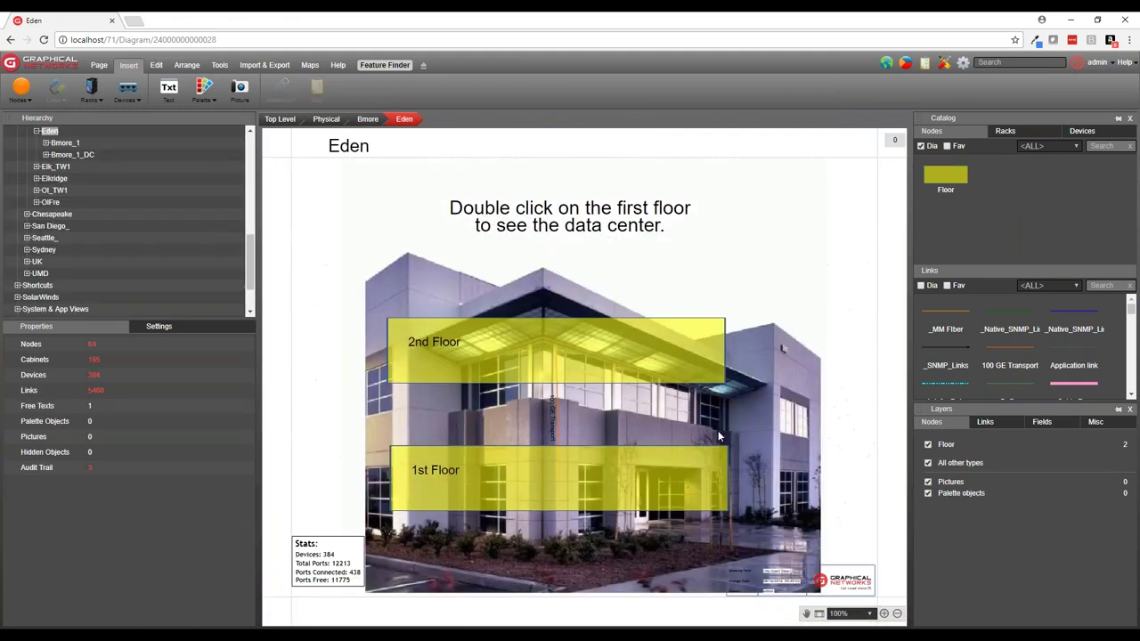
Move the 2nd Floor area slightly down on the Eden building picture and examine the Stats box
{"action": "left_click_drag", "start_coordinate": [614, 346], "coordinate": [625, 366]}
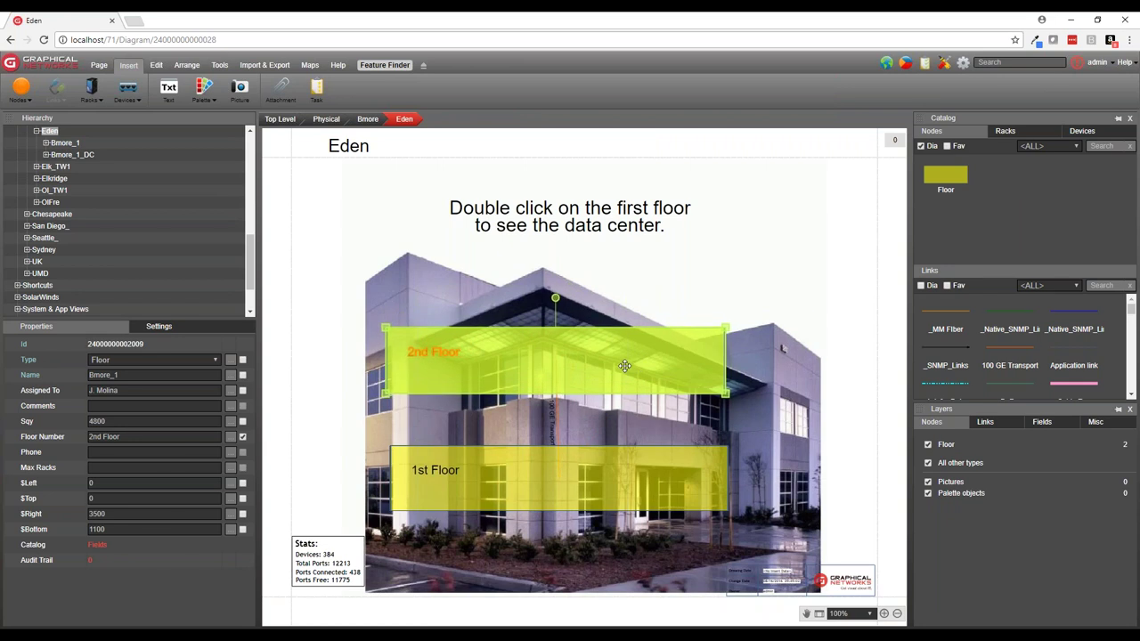
{"action": "left_click", "coordinate": [668, 550]}
{"action": "scroll", "coordinate": [331, 583], "scroll_direction": "up", "scroll_amount": 3}
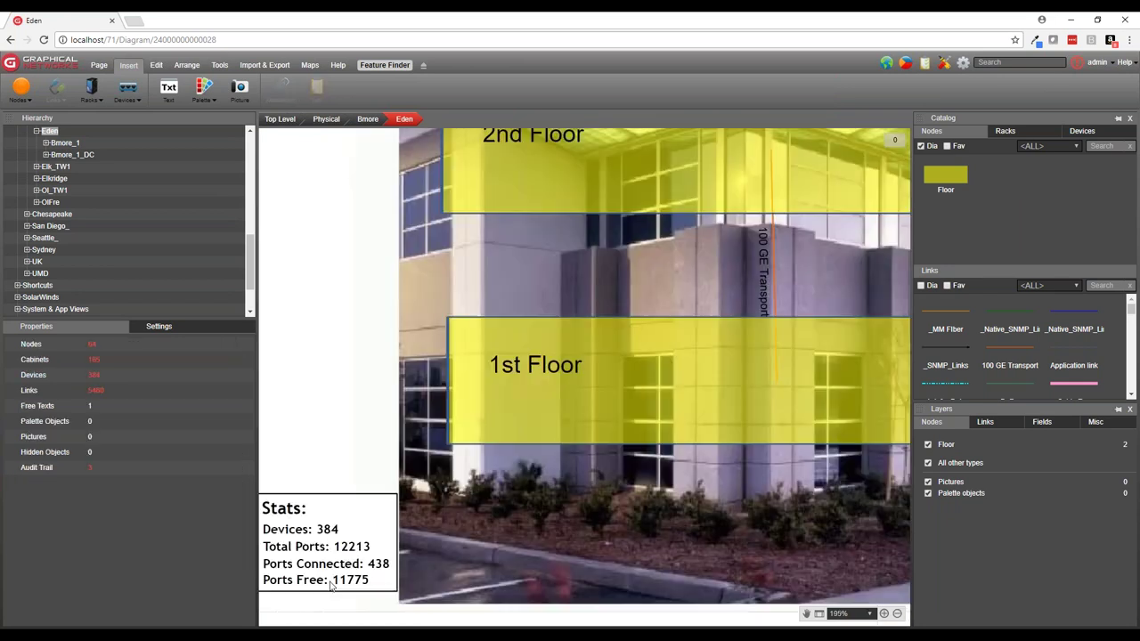
{"action": "scroll", "coordinate": [784, 449], "scroll_direction": "down", "scroll_amount": 3}
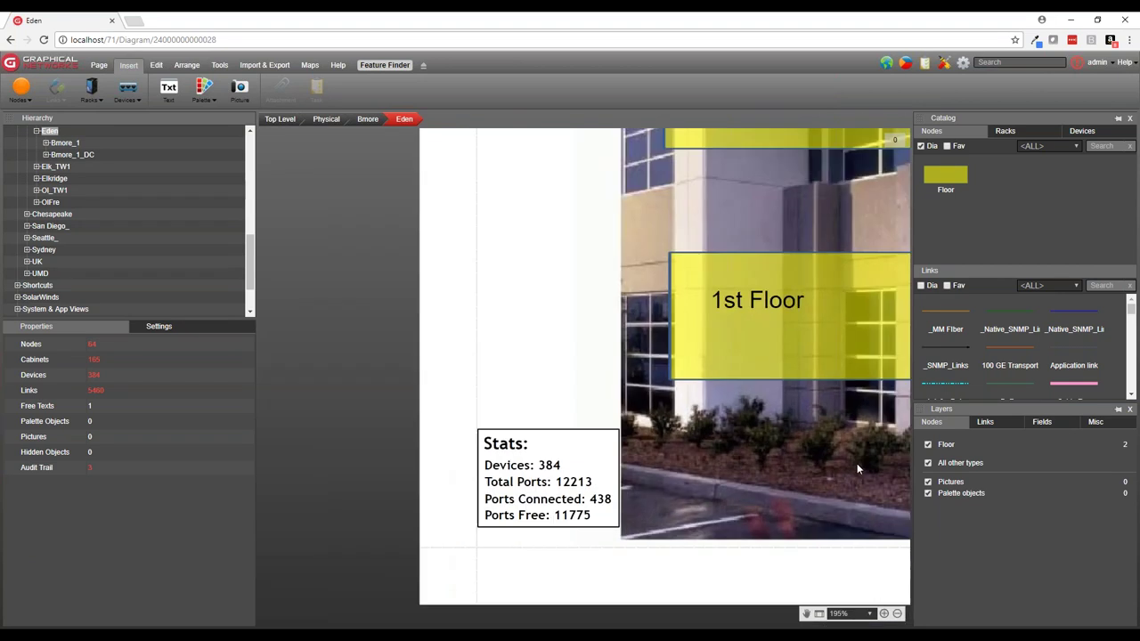
{"action": "scroll", "coordinate": [847, 470], "scroll_direction": "down", "scroll_amount": 3}
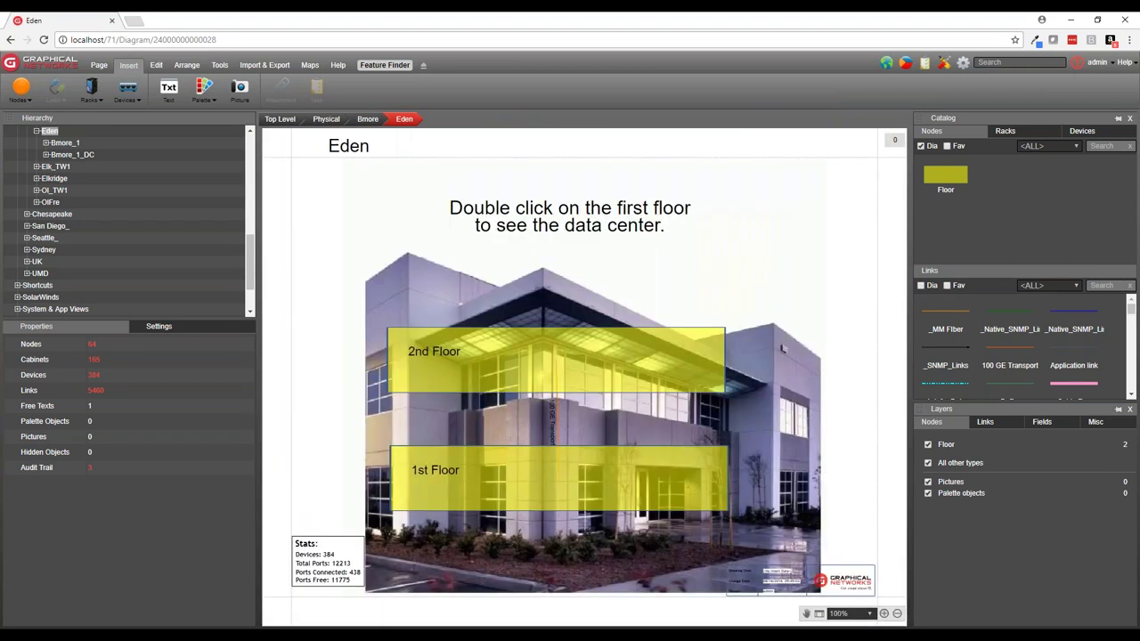
Open the 1st Floor data center plan and view the properties of the upper Liebert CW and the Stulz CRAC units
{"action": "double_click", "coordinate": [674, 515]}
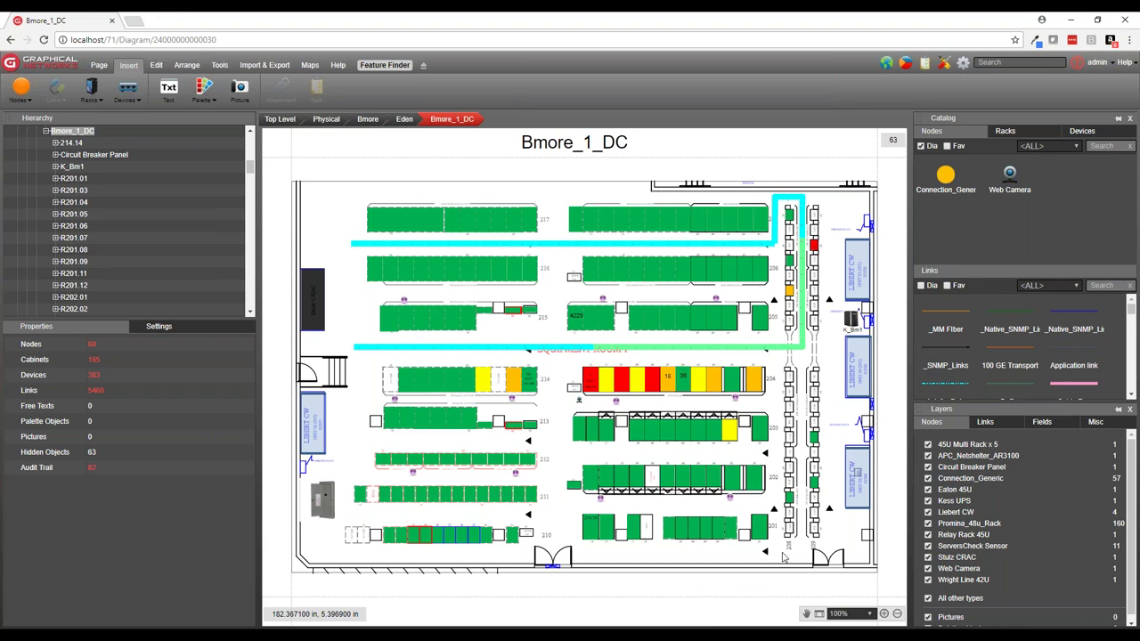
{"action": "left_click", "coordinate": [857, 272]}
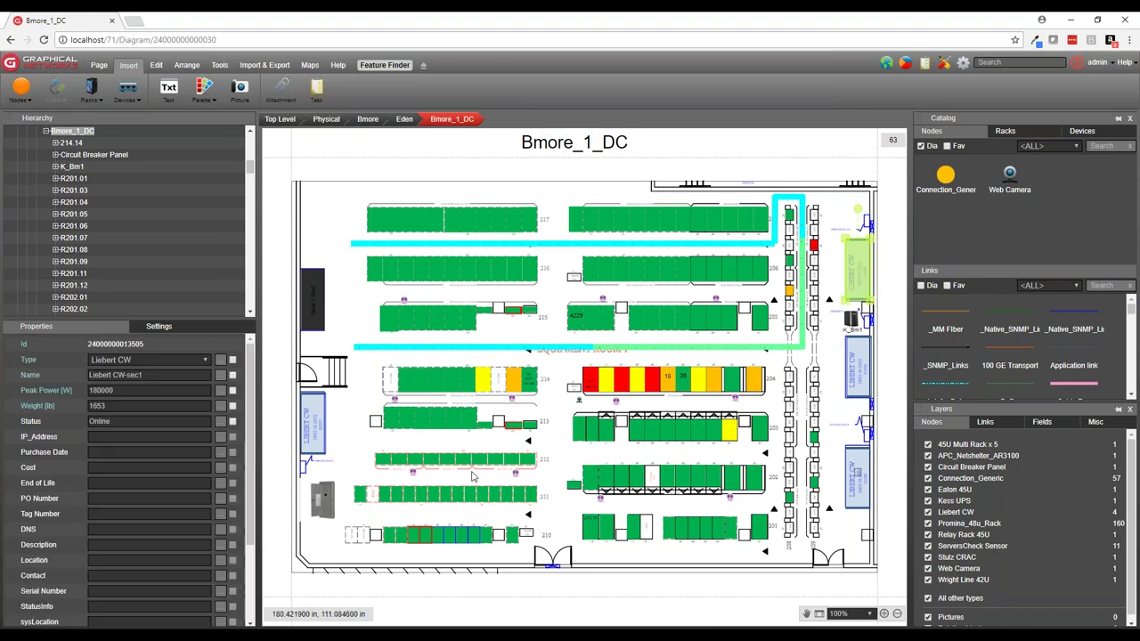
{"action": "left_click", "coordinate": [312, 299]}
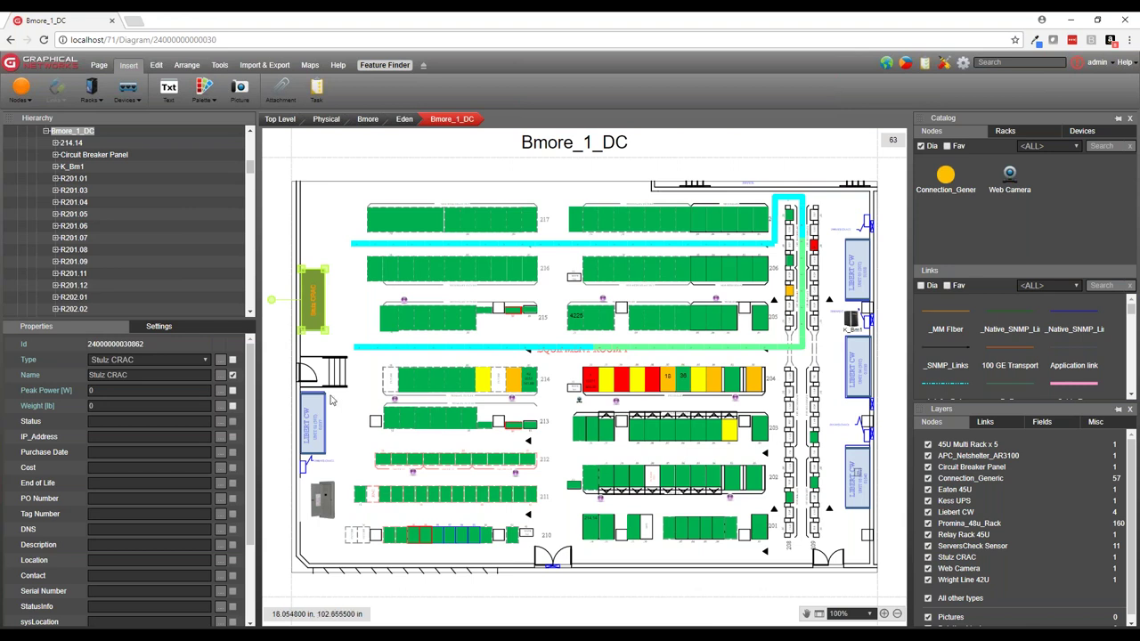
{"action": "left_click", "coordinate": [352, 442]}
Open the Circuit Breaker Panel to view its breakers and return to the Bmore_1_DC floor plan
{"action": "left_click", "coordinate": [323, 499]}
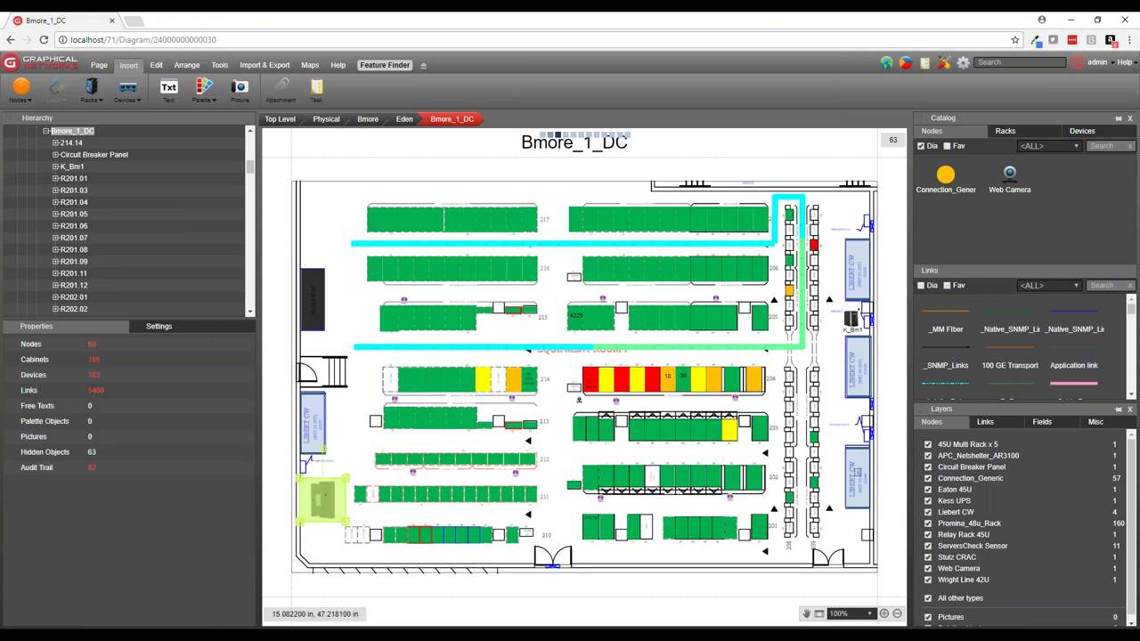
{"action": "double_click", "coordinate": [323, 499]}
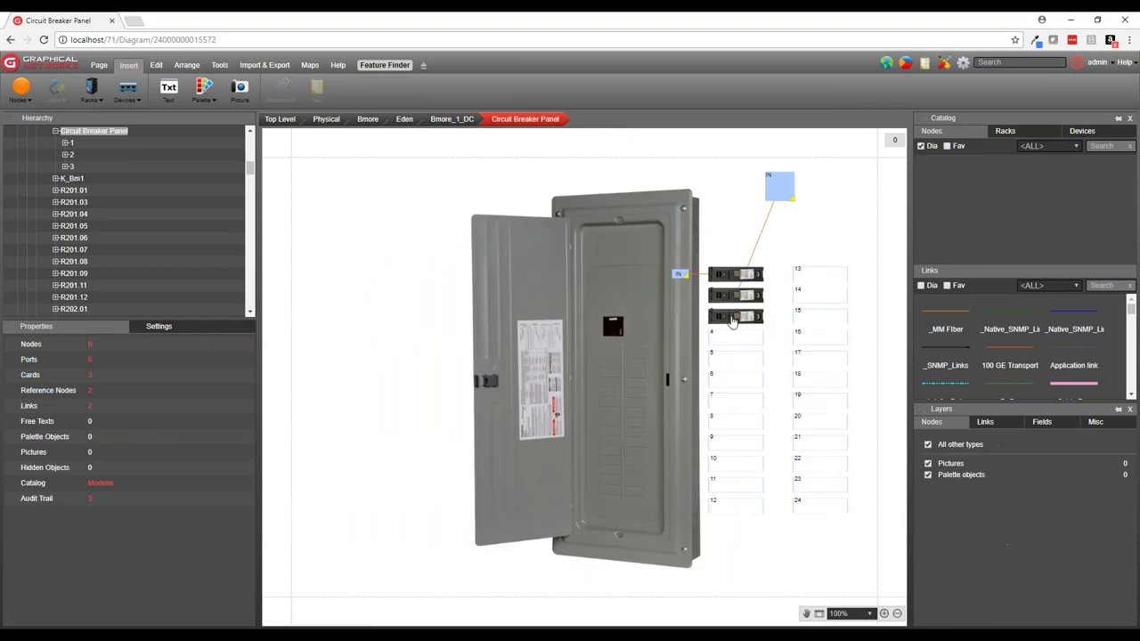
{"action": "double_click", "coordinate": [468, 147]}
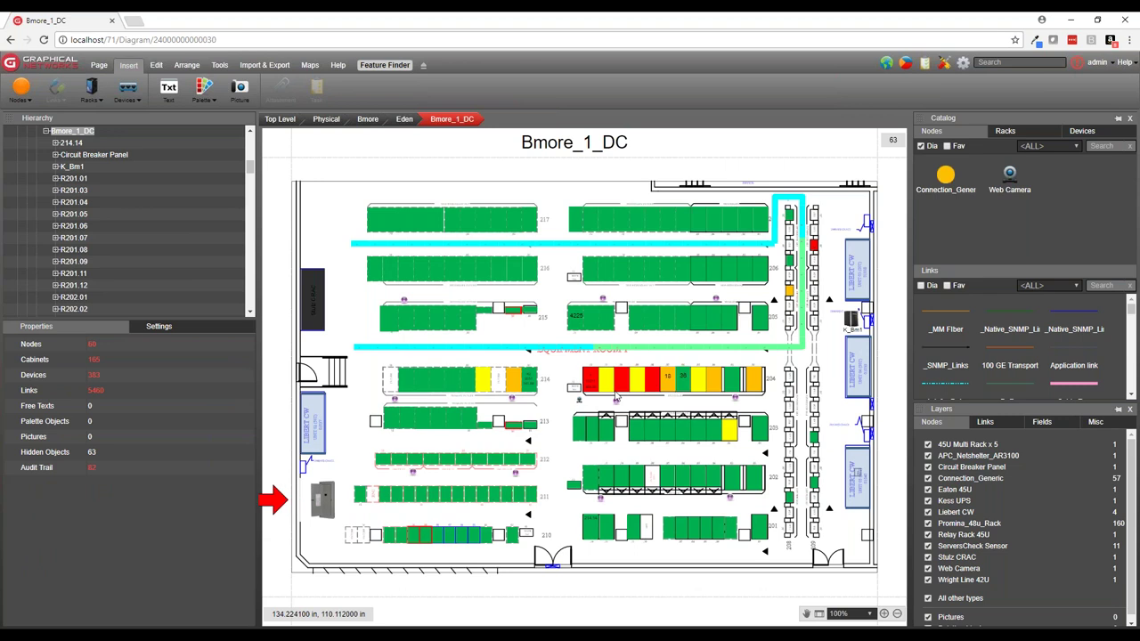
Examine the properties of rack R204.12 at the start of row 204 on the floor plan
{"action": "scroll", "coordinate": [606, 397], "scroll_direction": "up", "scroll_amount": 5}
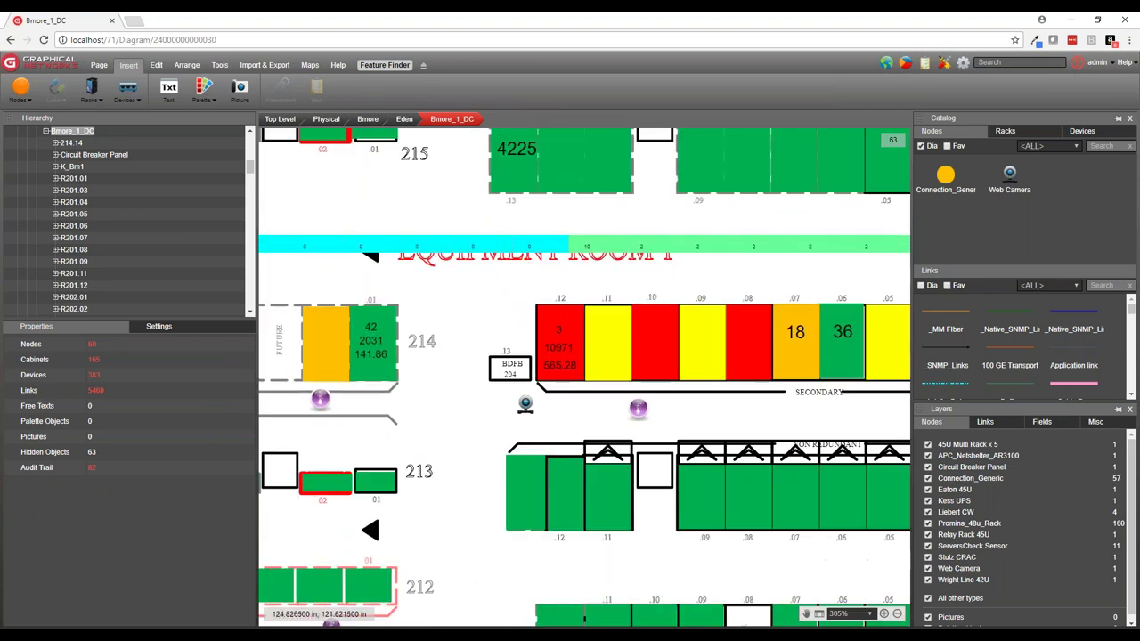
{"action": "left_click", "coordinate": [559, 343]}
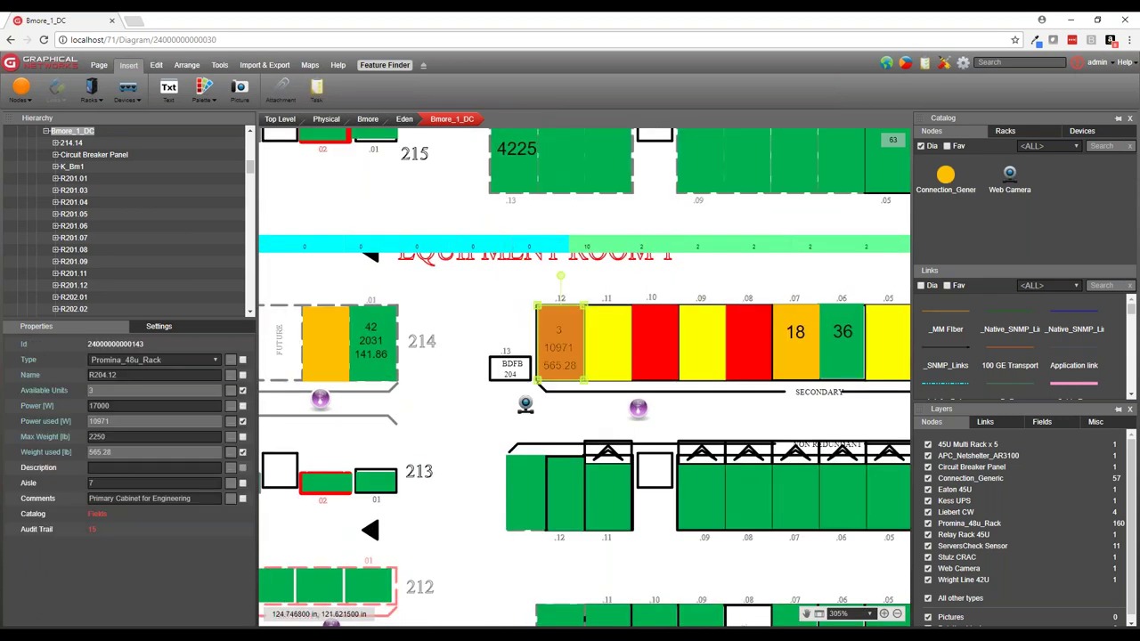
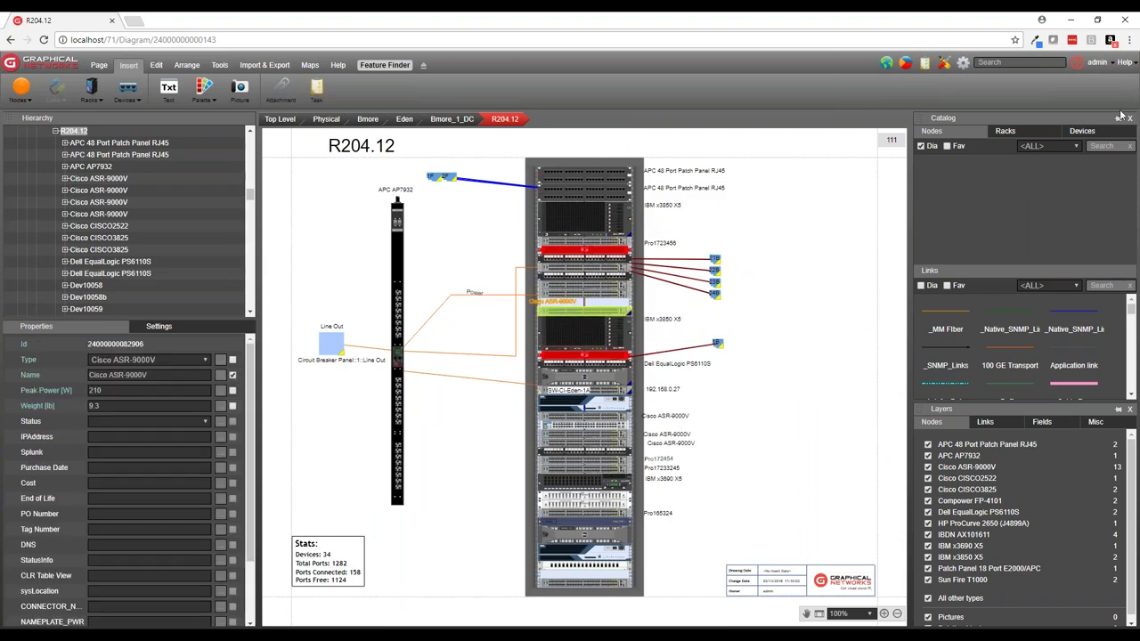
List all catalog devices in the Servers category, not only this diagram's types, and try to place a Dell EqualLogic beside the rack
{"action": "left_click", "coordinate": [921, 146]}
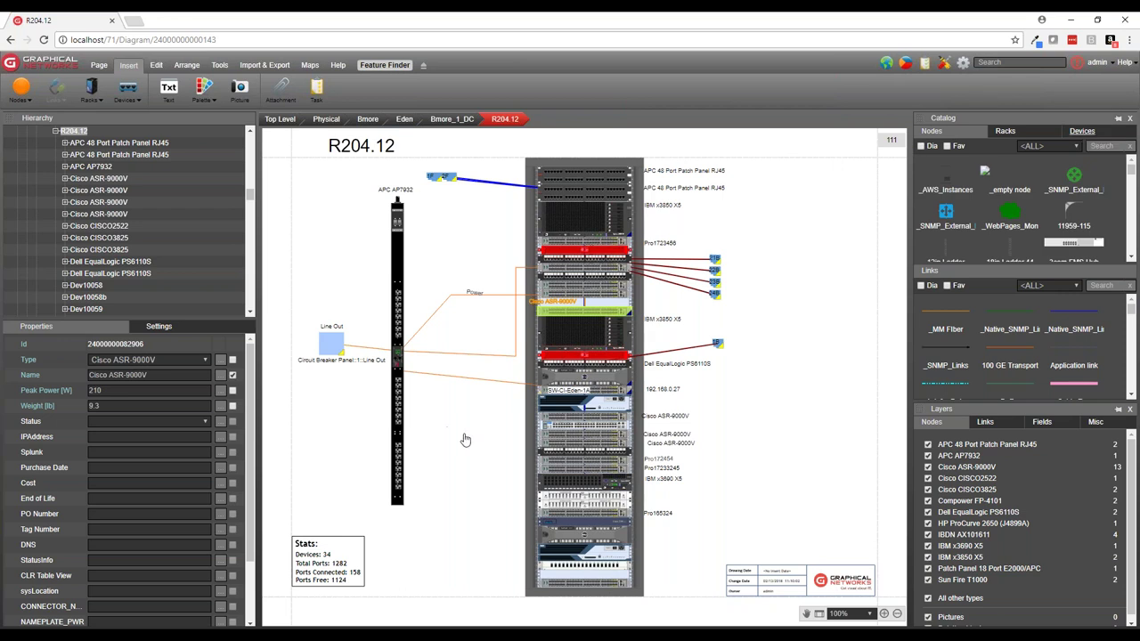
{"action": "left_click", "coordinate": [1082, 131]}
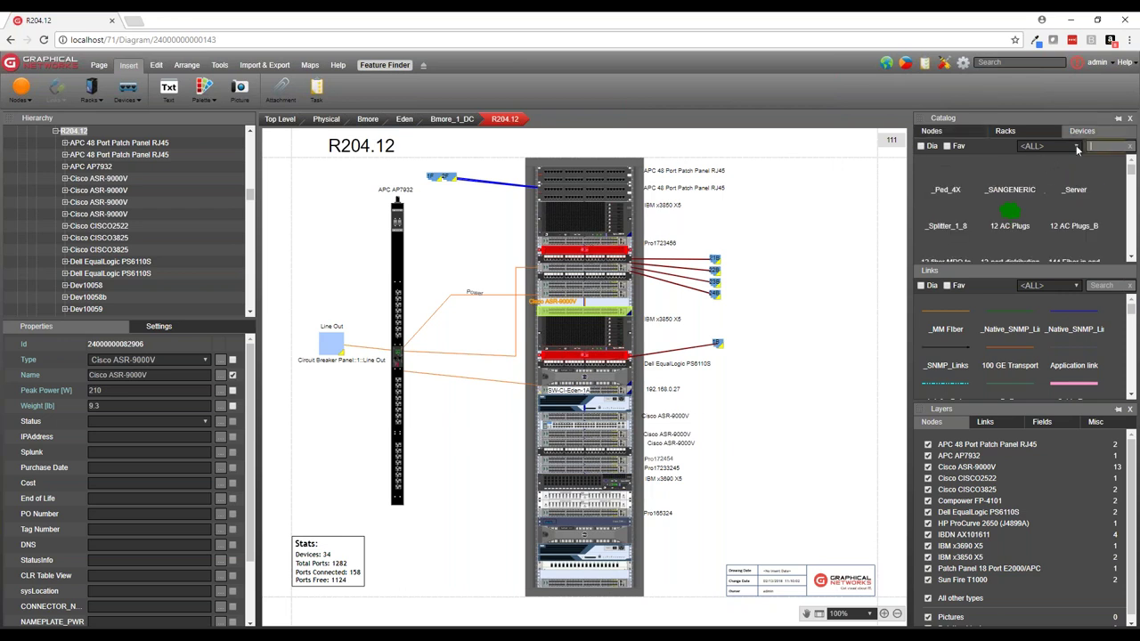
{"action": "left_click", "coordinate": [1051, 147]}
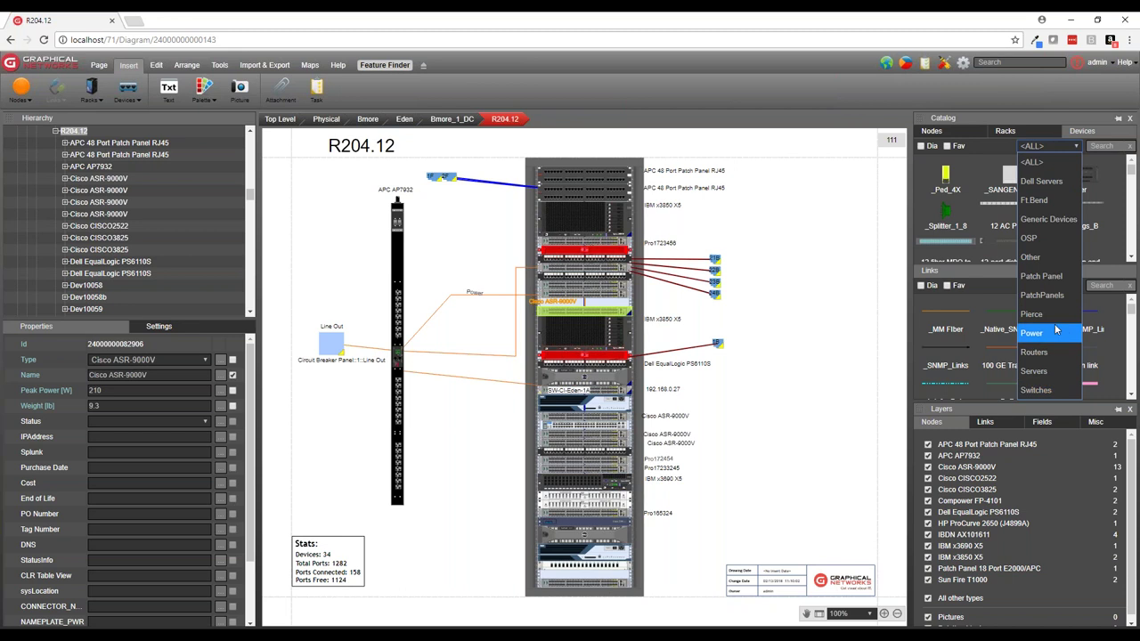
{"action": "left_click", "coordinate": [1058, 371]}
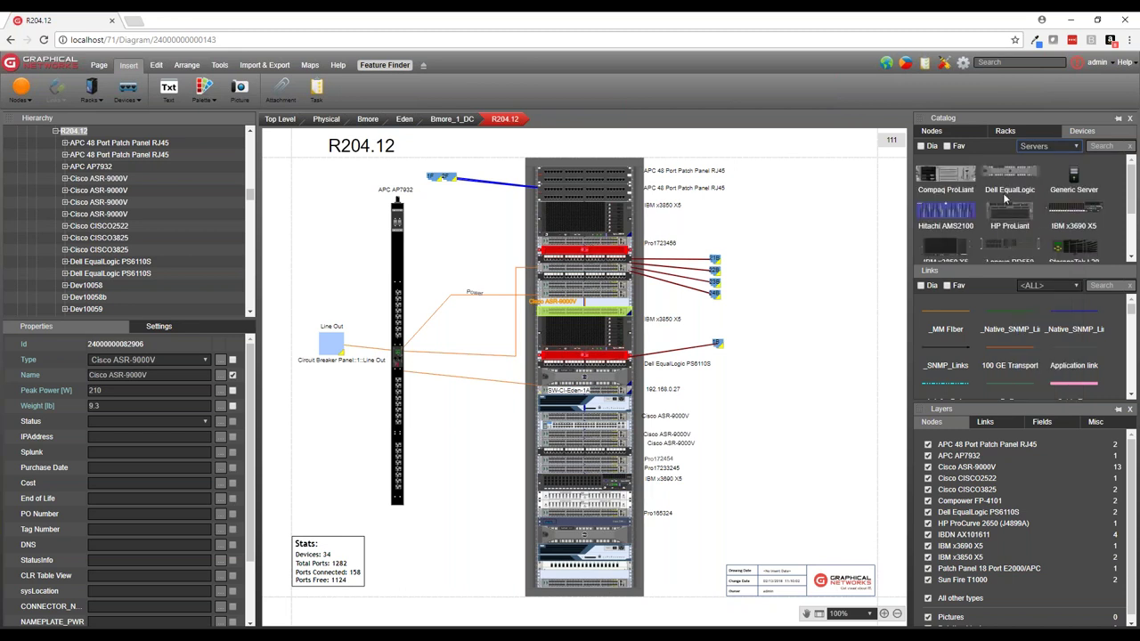
{"action": "left_click_drag", "start_coordinate": [1007, 183], "coordinate": [687, 344]}
{"action": "left_click", "coordinate": [772, 434]}
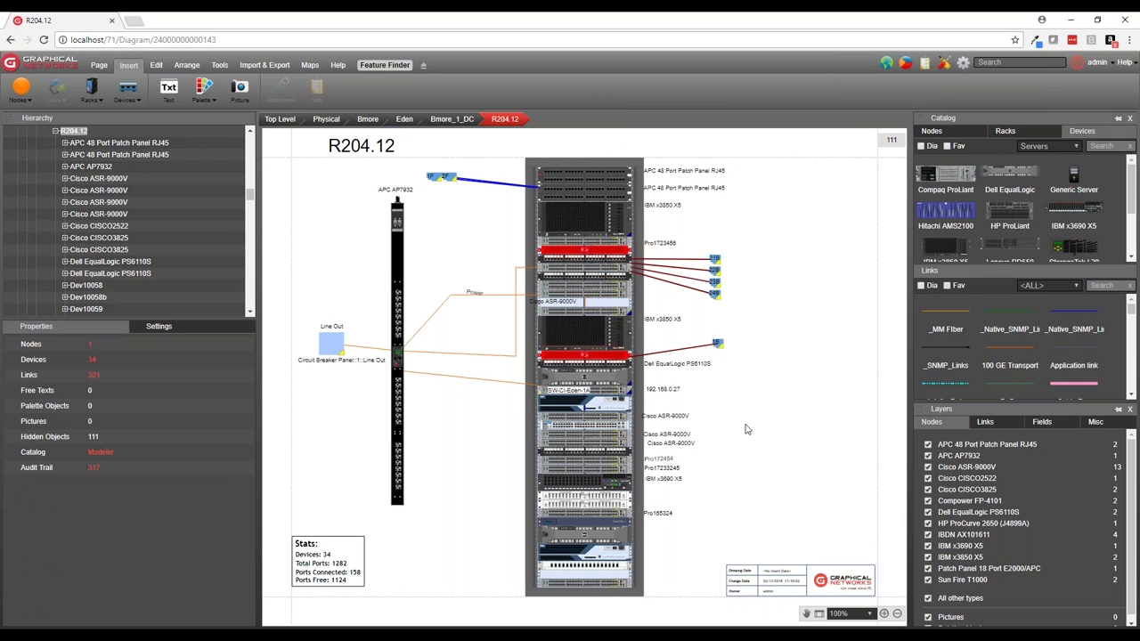
Examine the properties of the SW-CI-Eden-1A device in the rack, and briefly bring up the search dialog
{"action": "scroll", "coordinate": [606, 390], "scroll_direction": "up", "scroll_amount": 1}
{"action": "scroll", "coordinate": [605, 390], "scroll_direction": "up", "scroll_amount": 1}
{"action": "left_click", "coordinate": [606, 391]}
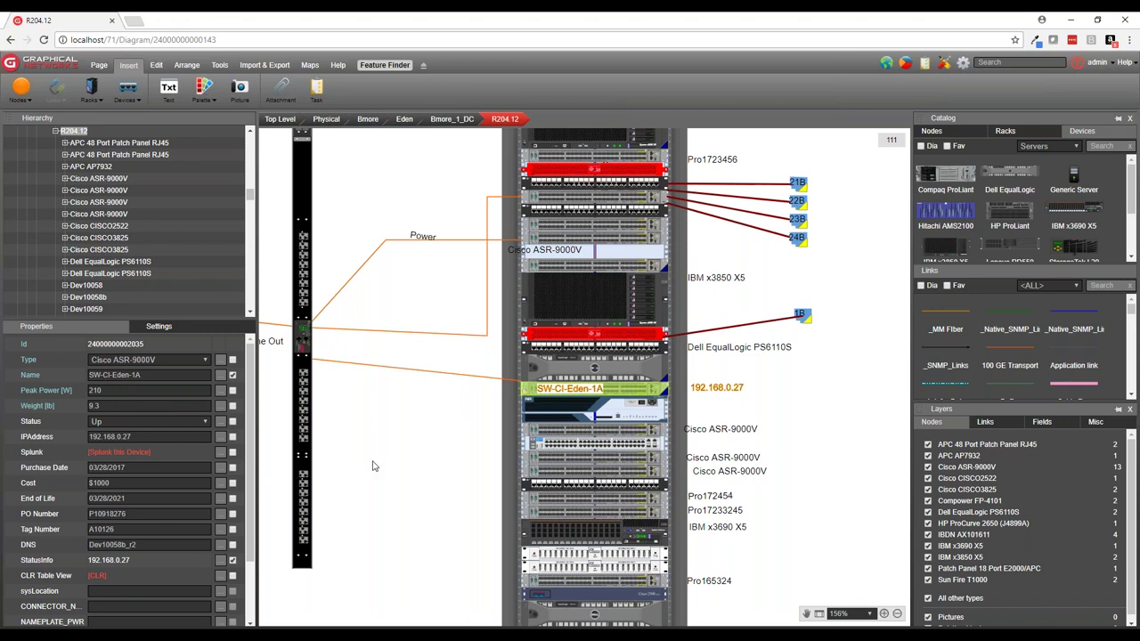
{"action": "key", "text": "ctrl+f"}
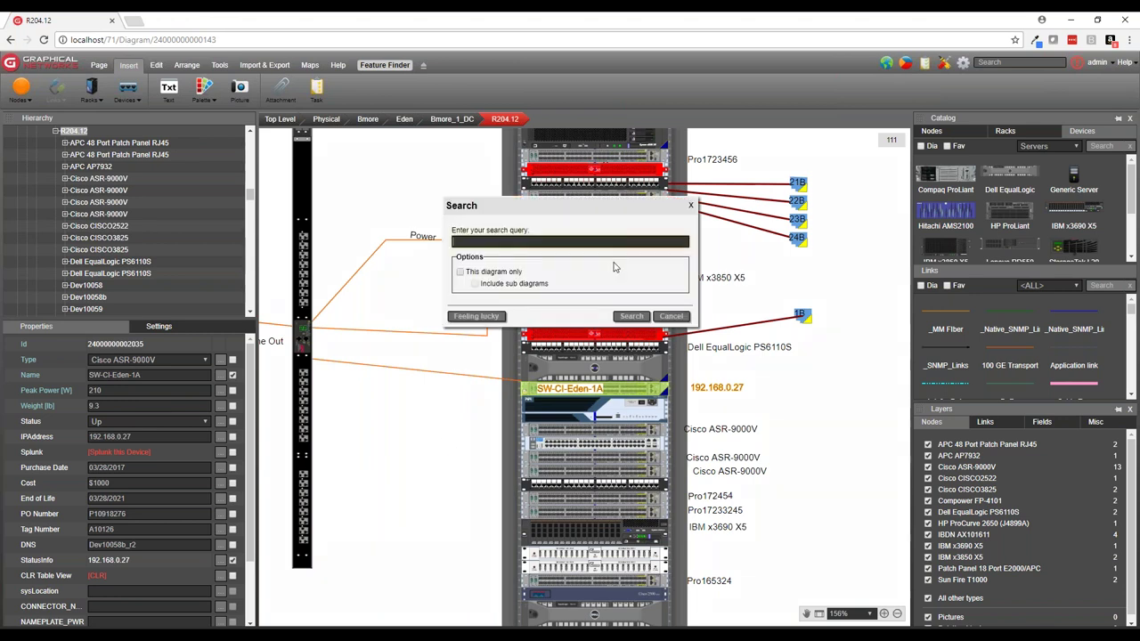
{"action": "left_click", "coordinate": [670, 319]}
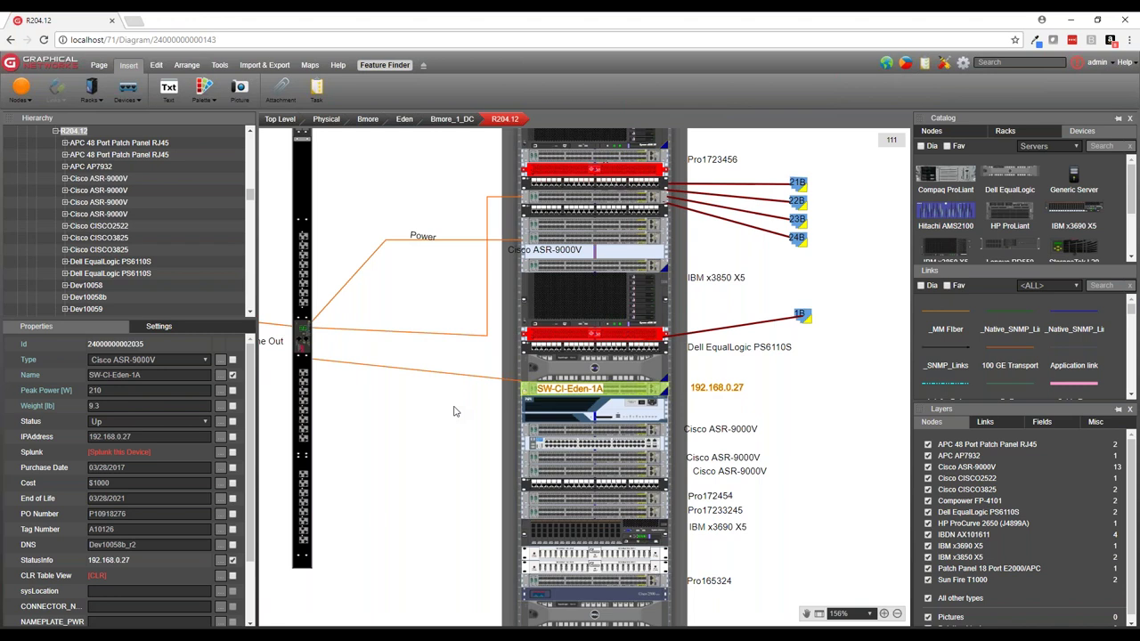
Open the SW-CI-Eden-1A device diagram and view the properties of port 0
{"action": "double_click", "coordinate": [613, 389]}
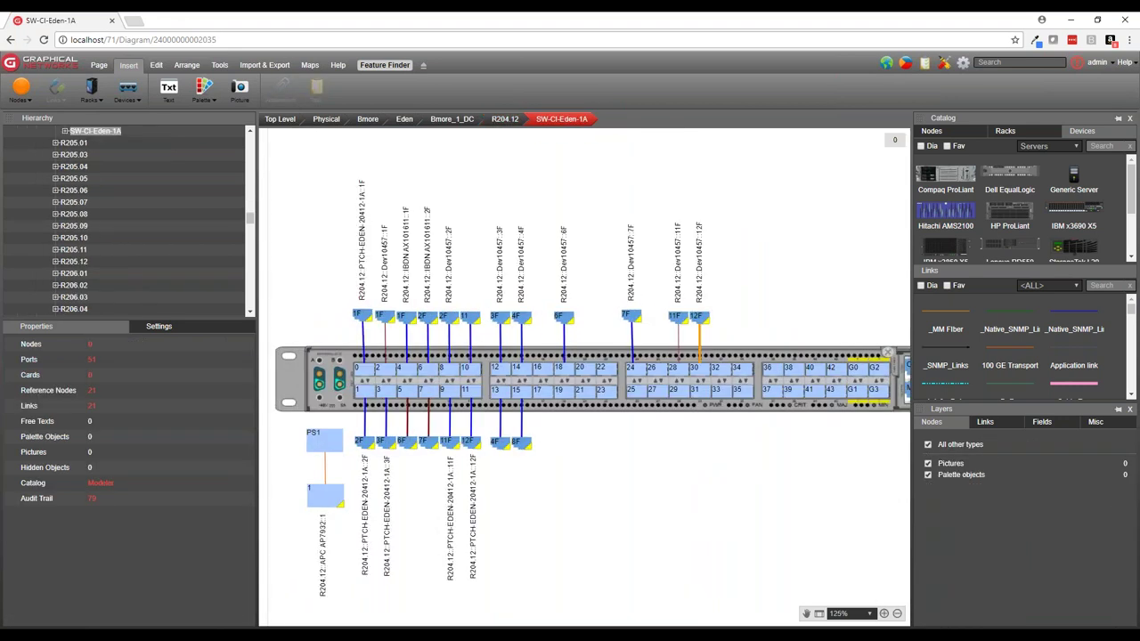
{"action": "scroll", "coordinate": [343, 343], "scroll_direction": "up", "scroll_amount": 3}
{"action": "left_click", "coordinate": [360, 382]}
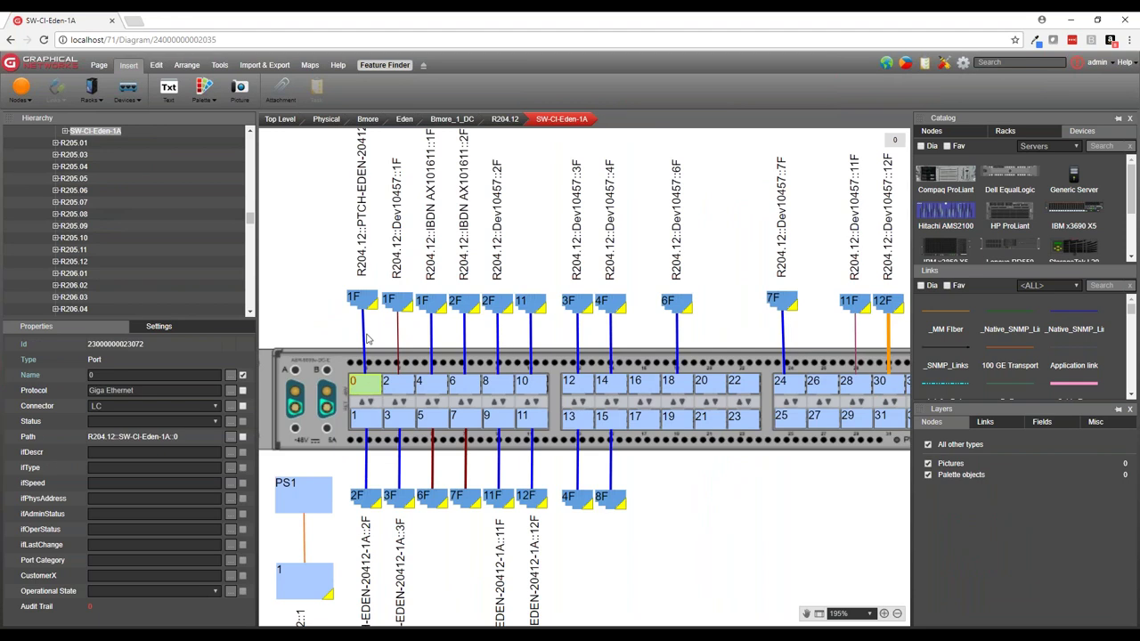
Open the CLR for the link on port 0 and inspect its end ports and the CHS-Eden-20401-1A chassis
{"action": "left_click", "coordinate": [364, 339]}
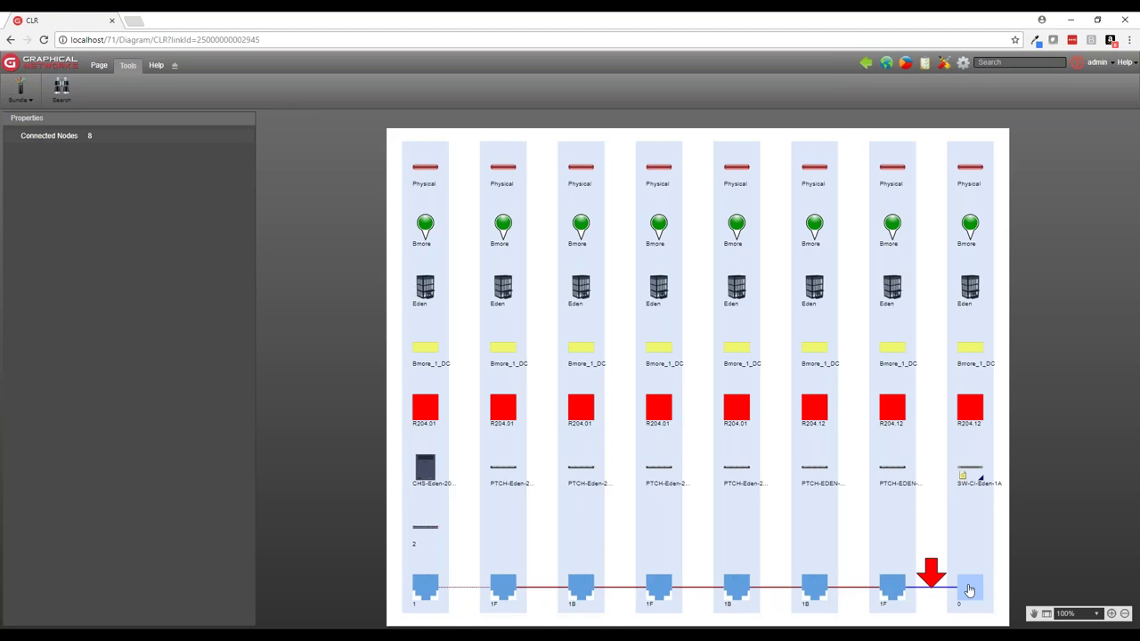
{"action": "left_click", "coordinate": [969, 591]}
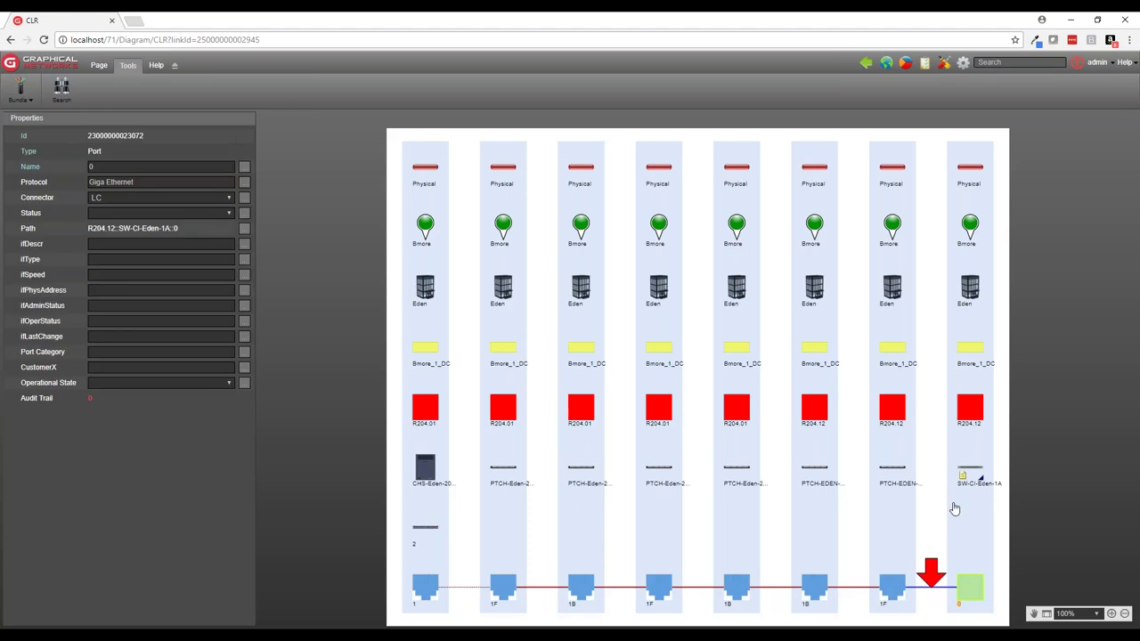
{"action": "left_click", "coordinate": [425, 586]}
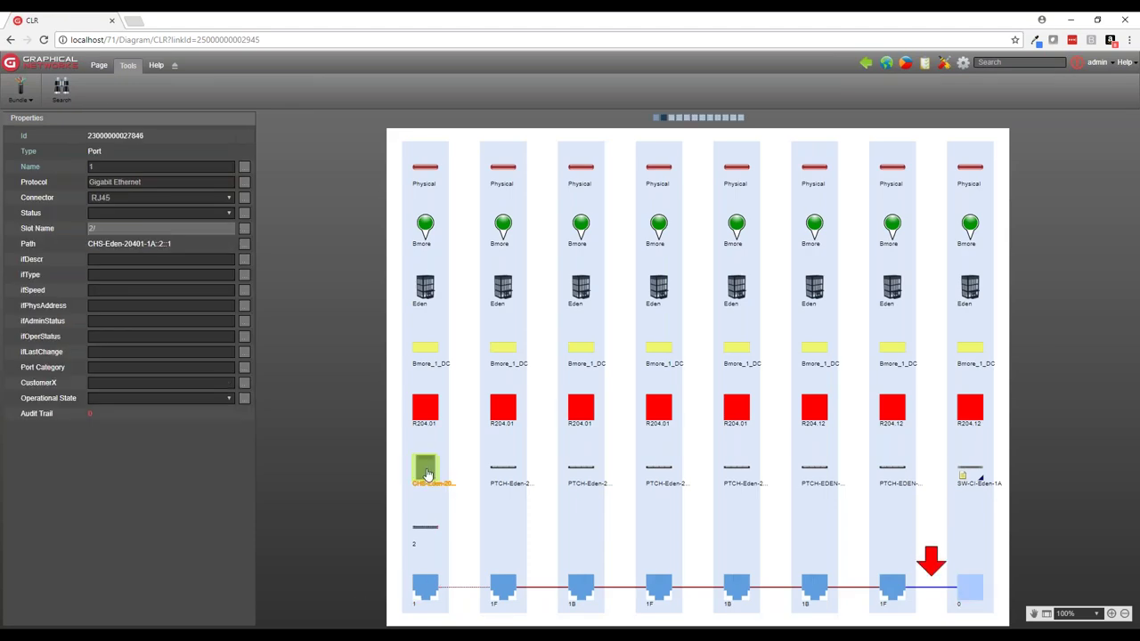
{"action": "left_click", "coordinate": [435, 530]}
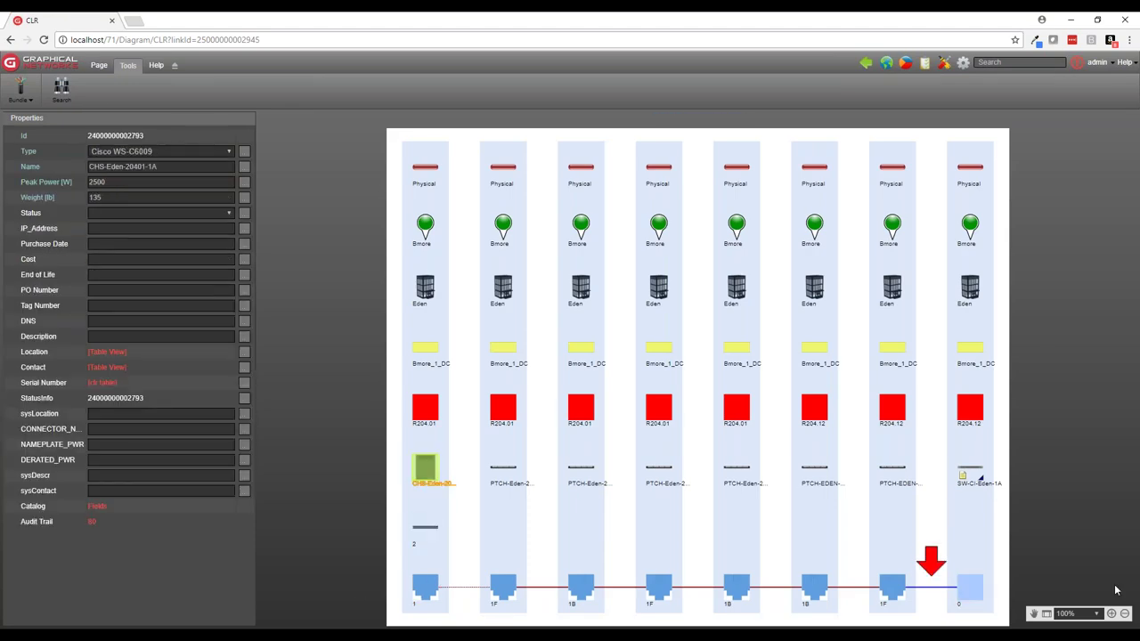
Return to the SW-CI-Eden-1A device diagram, open the CLR of its PS1 power link and view the PS1 port's properties
{"action": "double_click", "coordinate": [971, 584]}
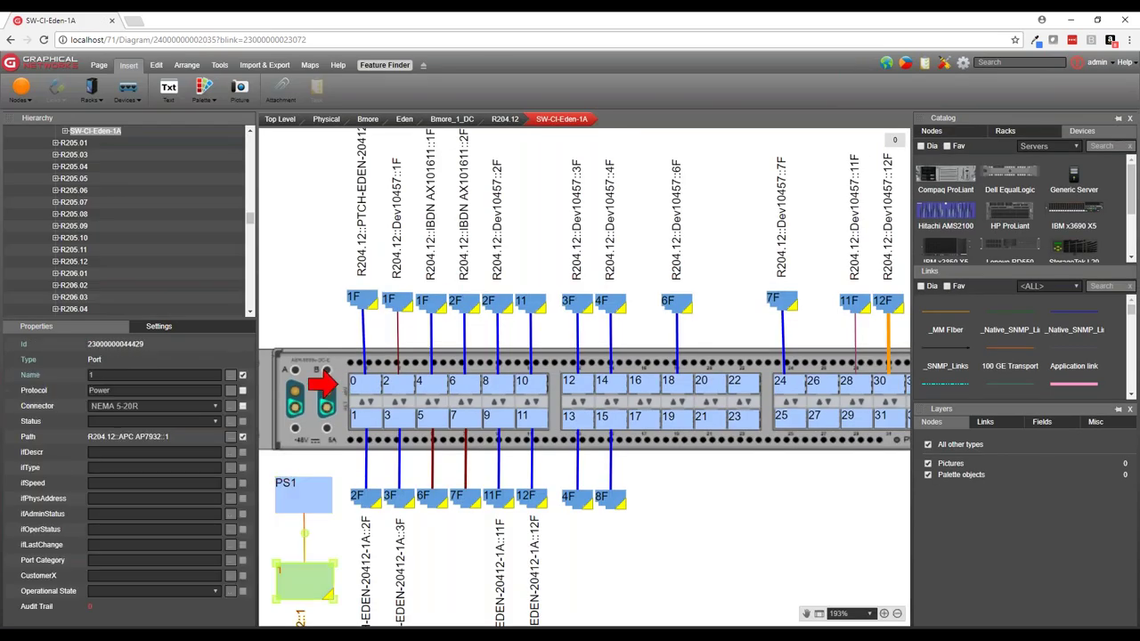
{"action": "double_click", "coordinate": [304, 549]}
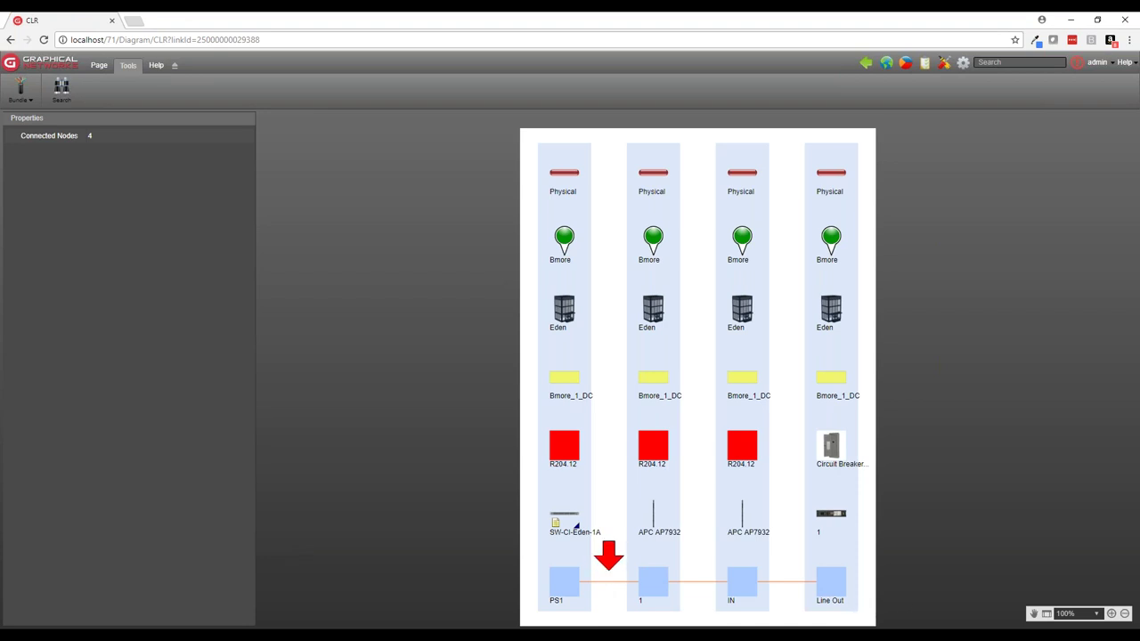
{"action": "left_click", "coordinate": [570, 589]}
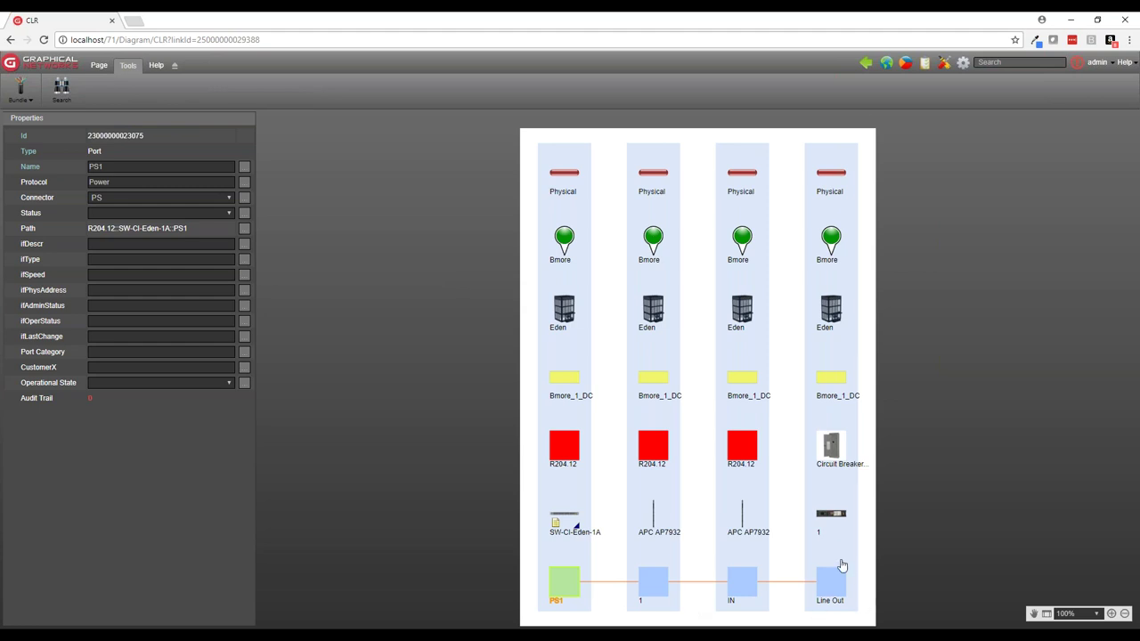
Follow the power circuit's Line Out port to breaker 1 and show the Circuit Breaker Panel diagram
{"action": "left_click", "coordinate": [843, 594]}
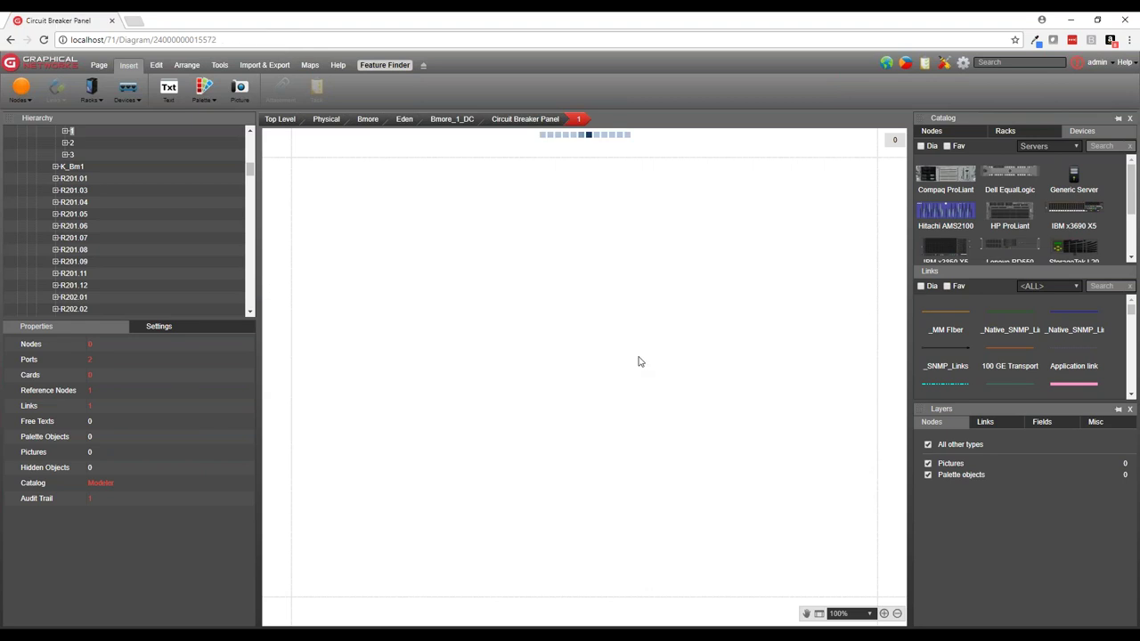
{"action": "left_click", "coordinate": [739, 281]}
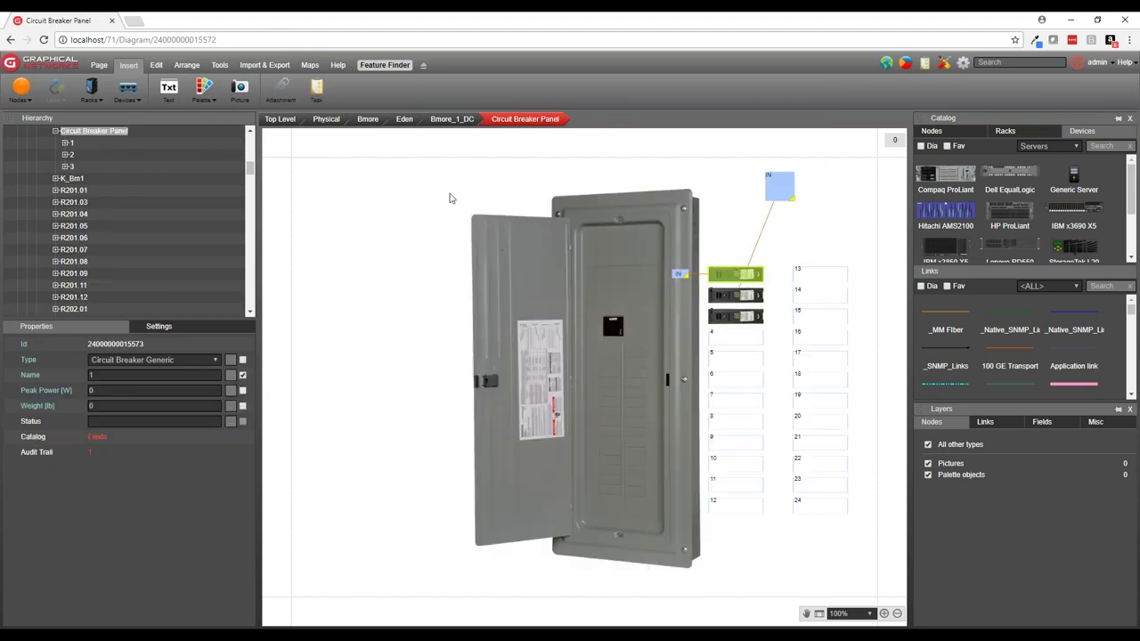
Go back to the Top Level diagram and open the Physical site map
{"action": "left_click", "coordinate": [279, 120]}
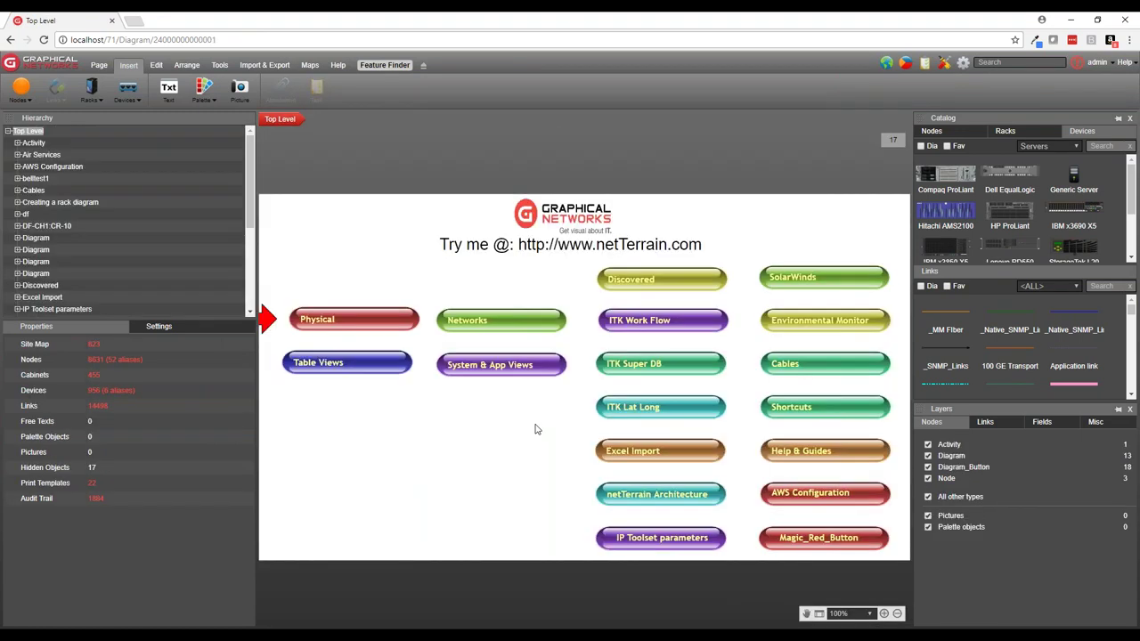
{"action": "left_click", "coordinate": [353, 319]}
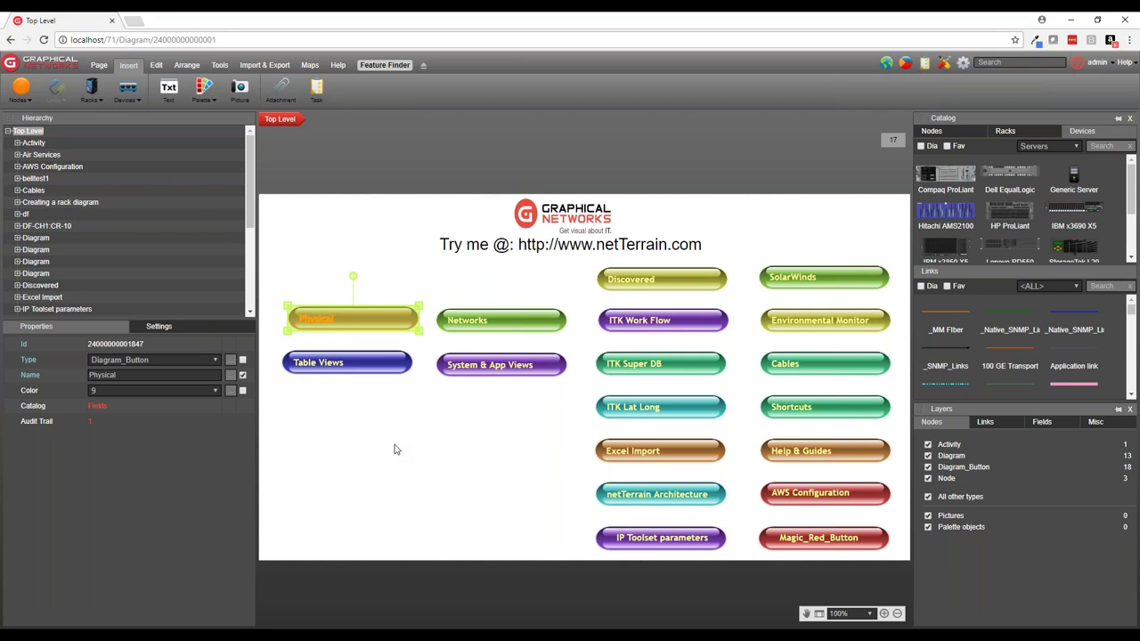
{"action": "left_click", "coordinate": [420, 288]}
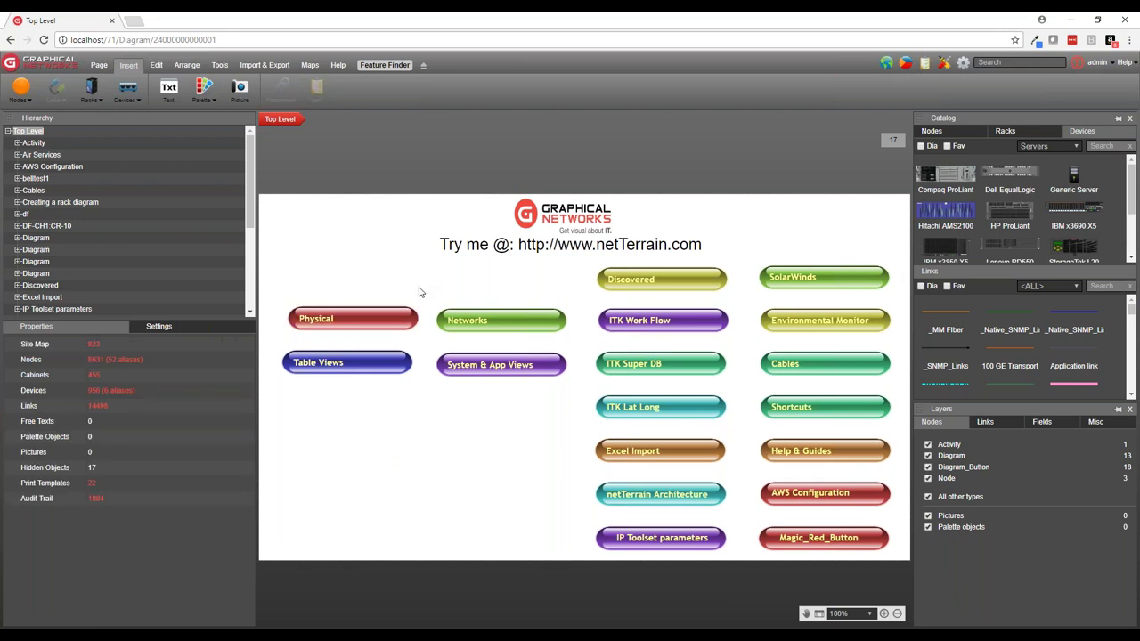
{"action": "double_click", "coordinate": [406, 323]}
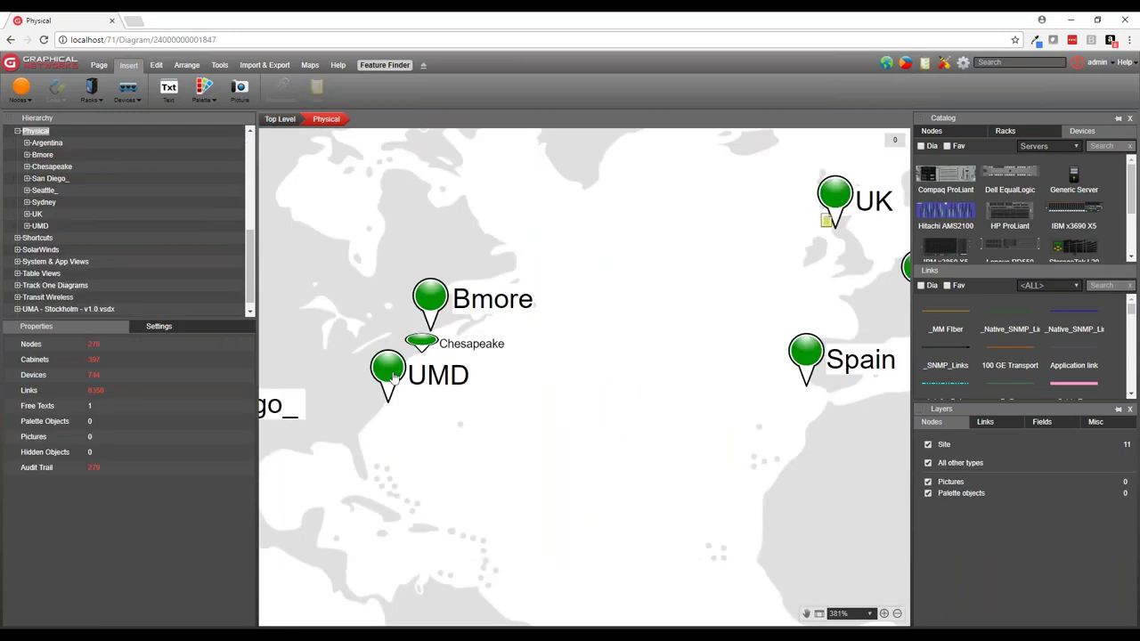
Open the UMD campus map and examine the area around the BioResearch and Library buildings at building level
{"action": "double_click", "coordinate": [393, 378]}
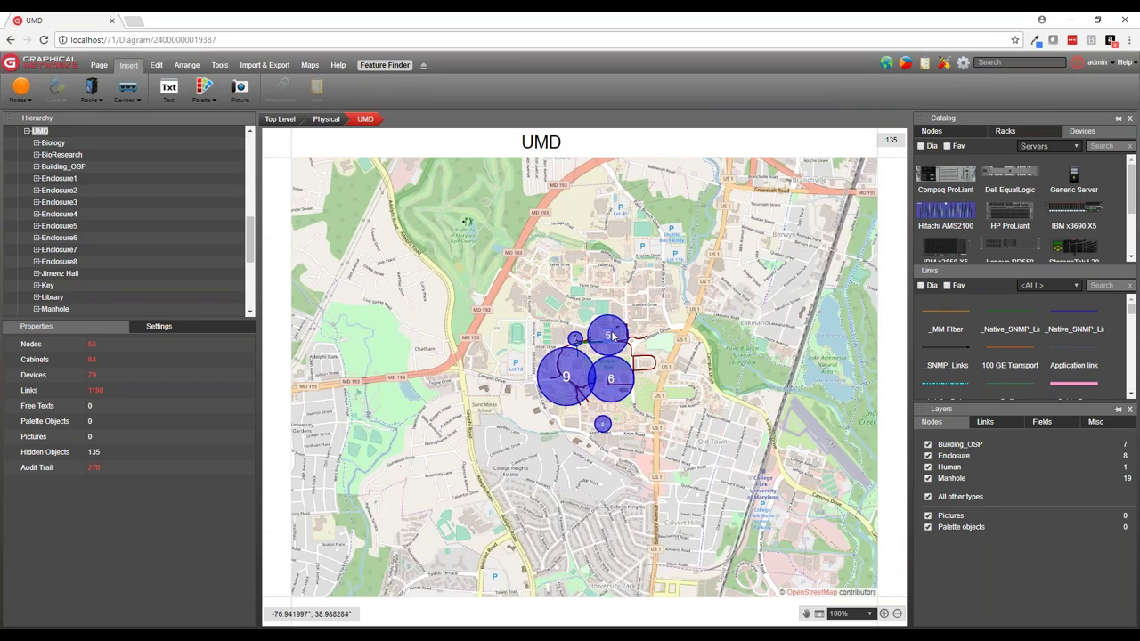
{"action": "scroll", "coordinate": [612, 336], "scroll_direction": "up", "scroll_amount": 2}
{"action": "scroll", "coordinate": [612, 336], "scroll_direction": "up", "scroll_amount": 1}
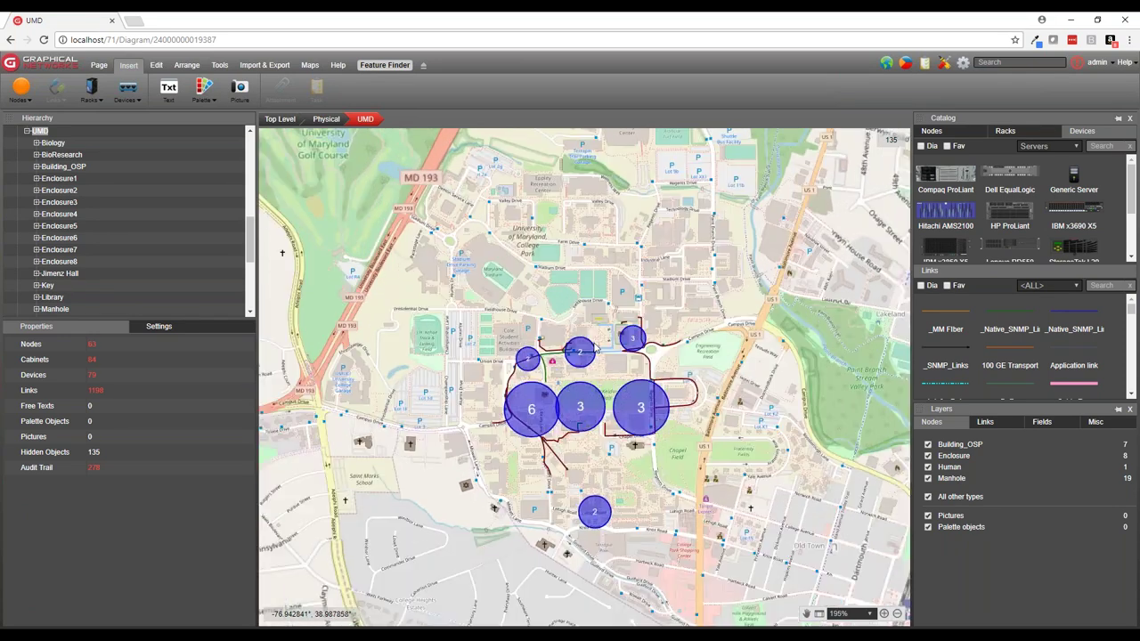
{"action": "scroll", "coordinate": [597, 349], "scroll_direction": "up", "scroll_amount": 4}
{"action": "scroll", "coordinate": [462, 416], "scroll_direction": "up", "scroll_amount": 6}
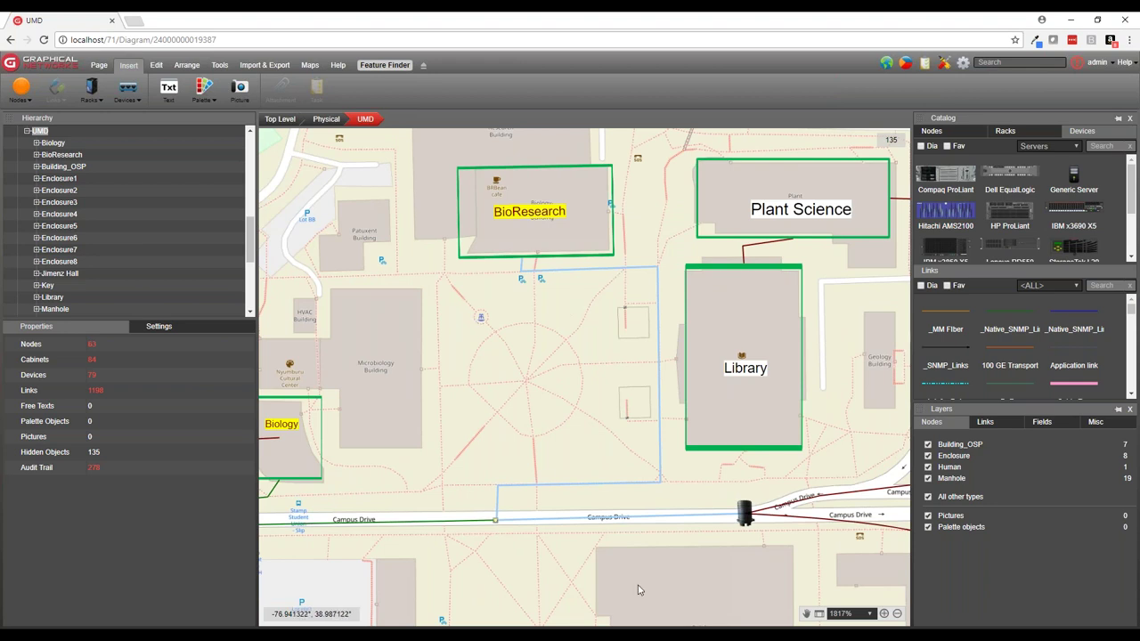
Toggle the visibility of the Conduit and Fiber_Trunk link layers on the UMD map
{"action": "left_click", "coordinate": [985, 422]}
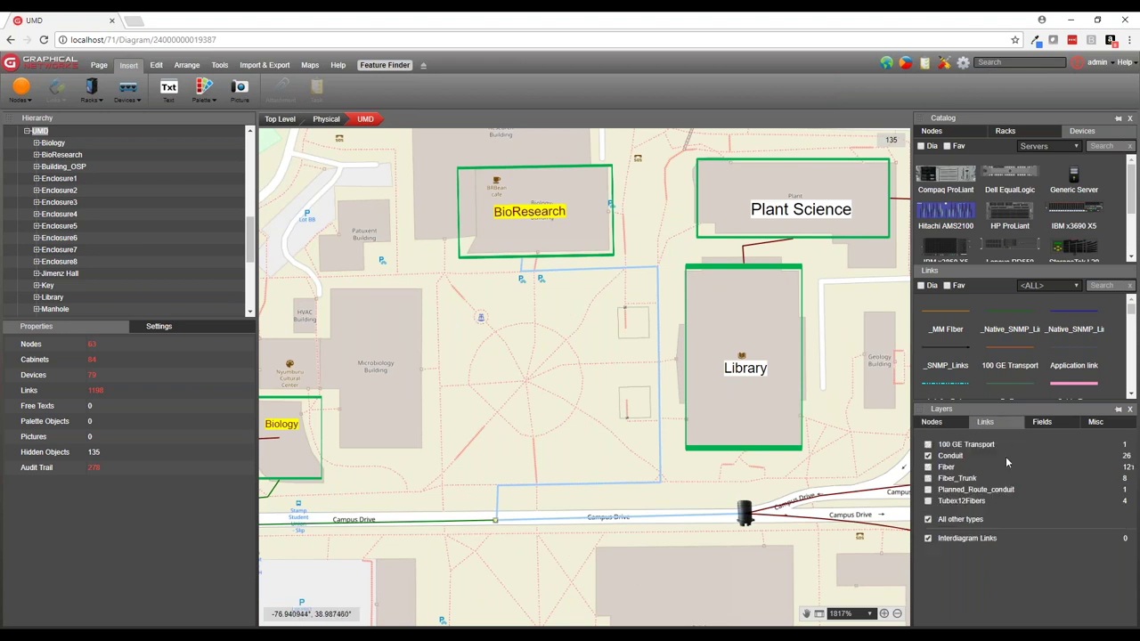
{"action": "left_click", "coordinate": [928, 455]}
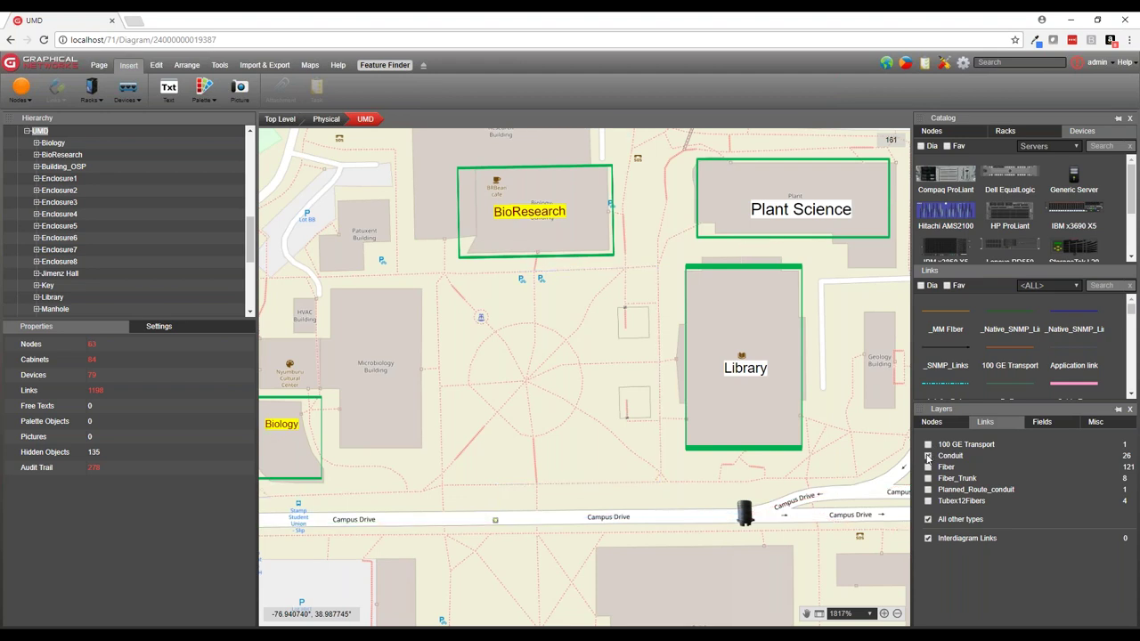
{"action": "left_click", "coordinate": [928, 456]}
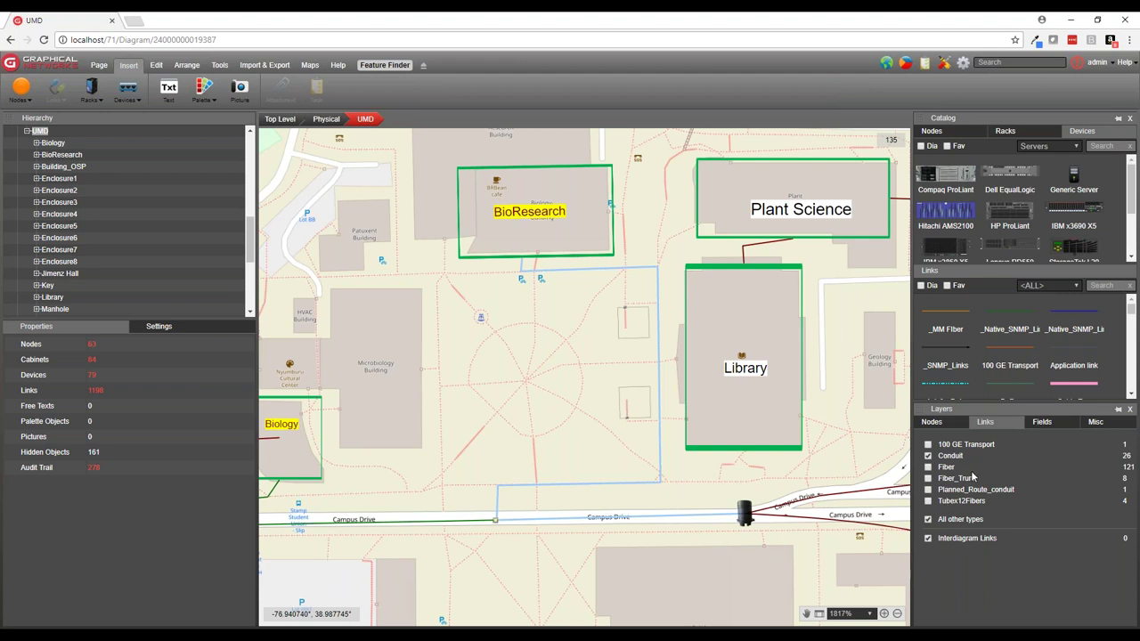
{"action": "left_click", "coordinate": [928, 456]}
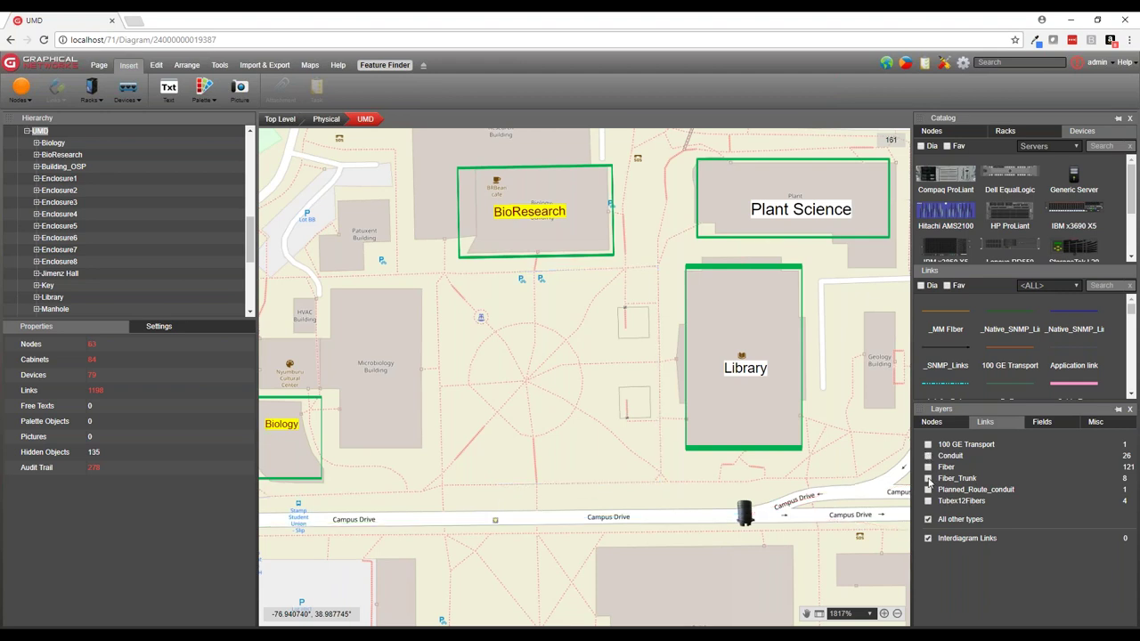
{"action": "left_click", "coordinate": [928, 478]}
{"action": "left_click", "coordinate": [928, 478]}
{"action": "left_click", "coordinate": [928, 455]}
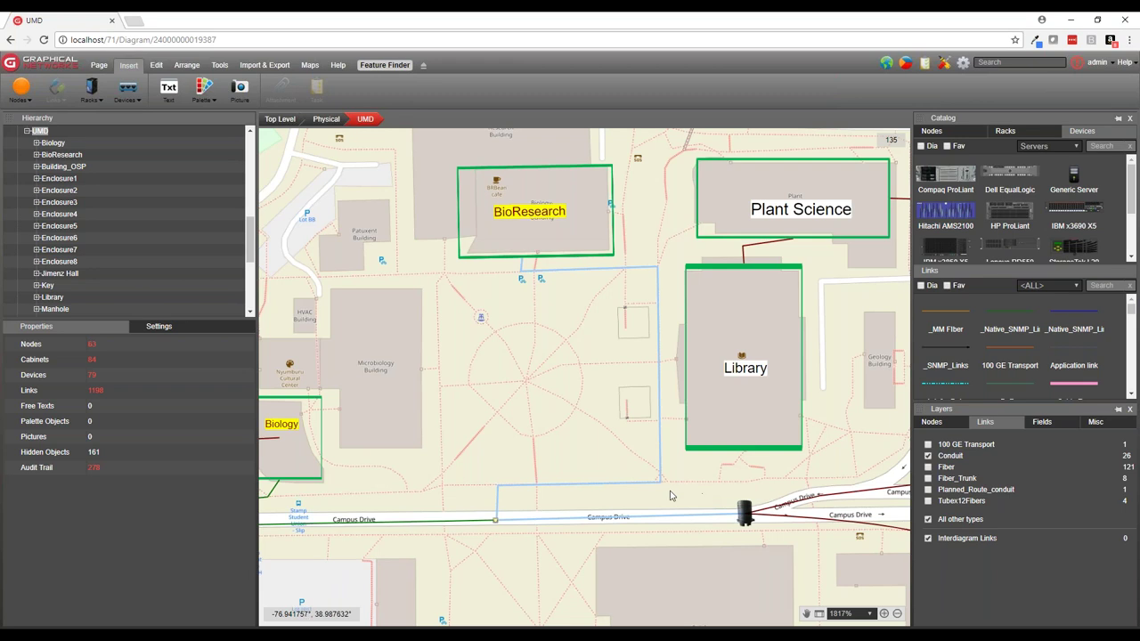
List the links bundled in the conduit between Manhole A and BioResearch, and show the first Fiber_Trunk on the diagram
{"action": "left_click", "coordinate": [663, 488]}
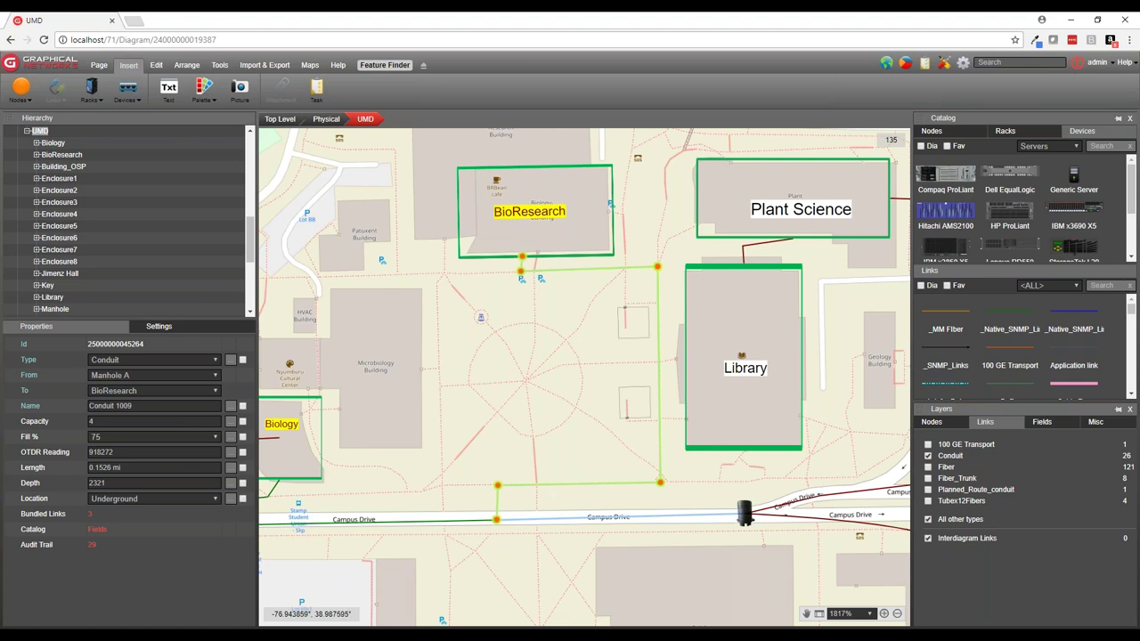
{"action": "left_click_drag", "start_coordinate": [72, 516], "coordinate": [27, 519]}
{"action": "left_click", "coordinate": [90, 514]}
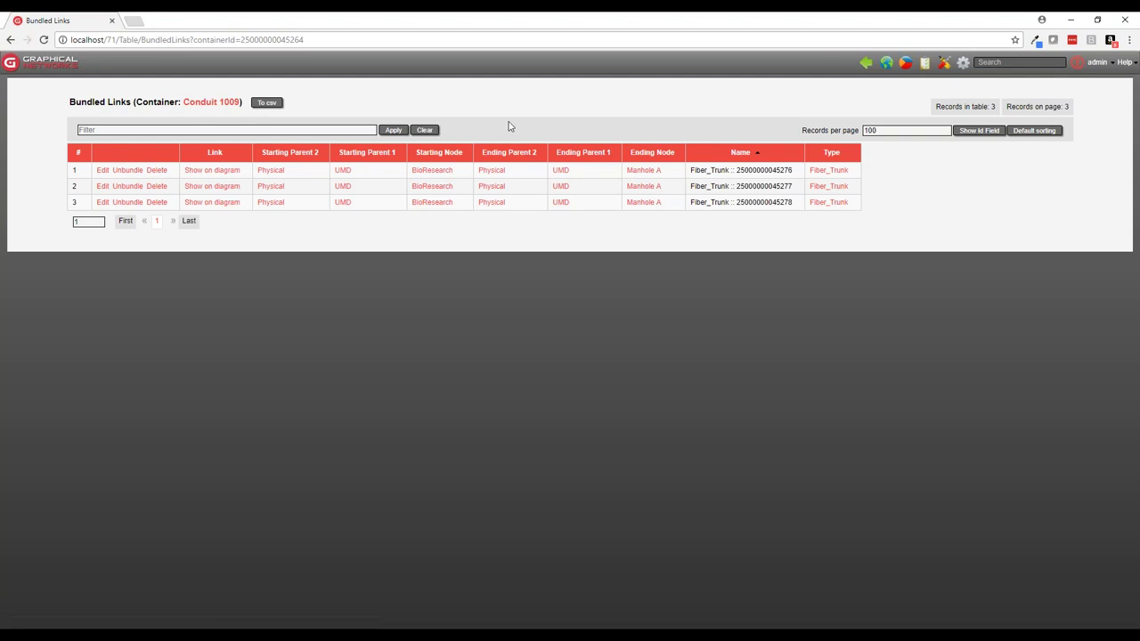
{"action": "left_click", "coordinate": [212, 170]}
{"action": "left_click", "coordinate": [212, 170]}
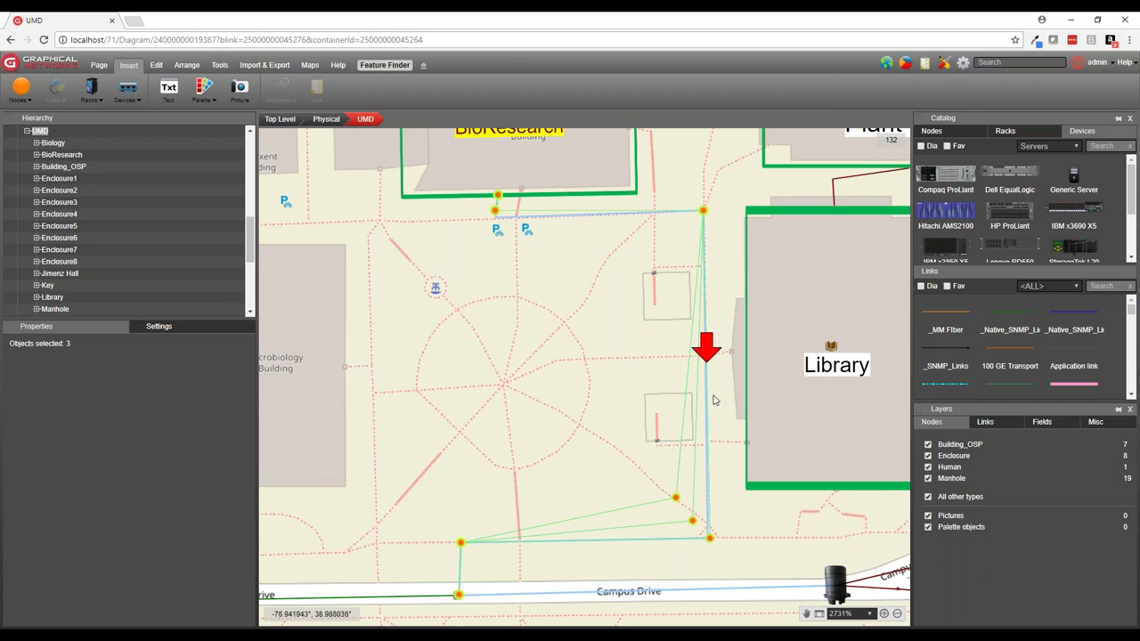
Hide the Conduit link layer on the UMD map and show the Fiber_Trunk layer instead
{"action": "left_click", "coordinate": [985, 421]}
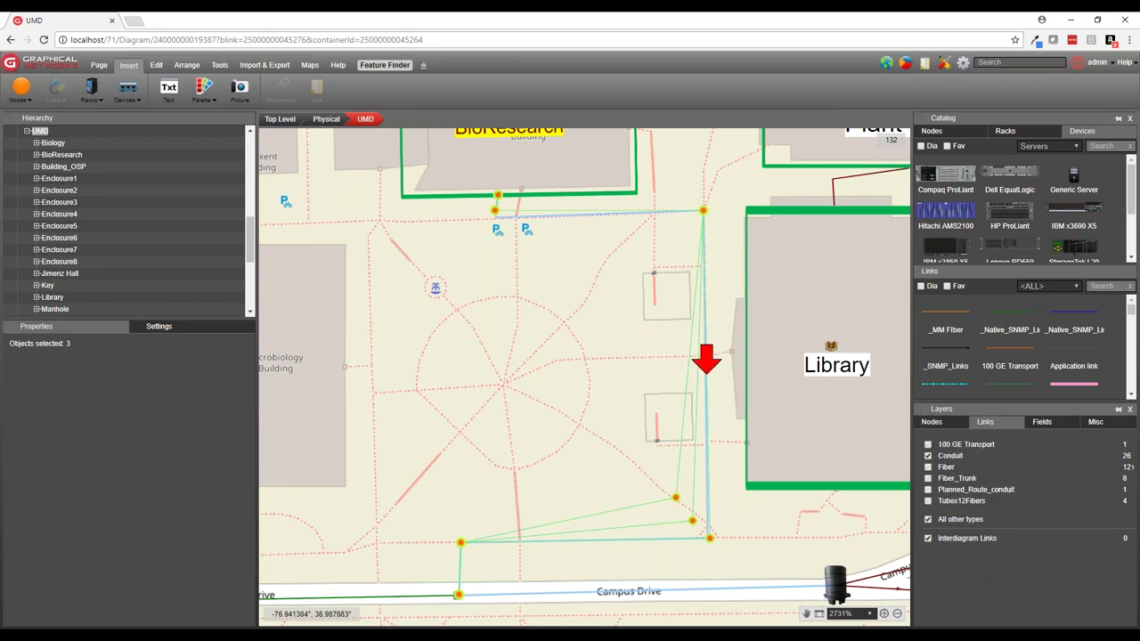
{"action": "left_click", "coordinate": [928, 456]}
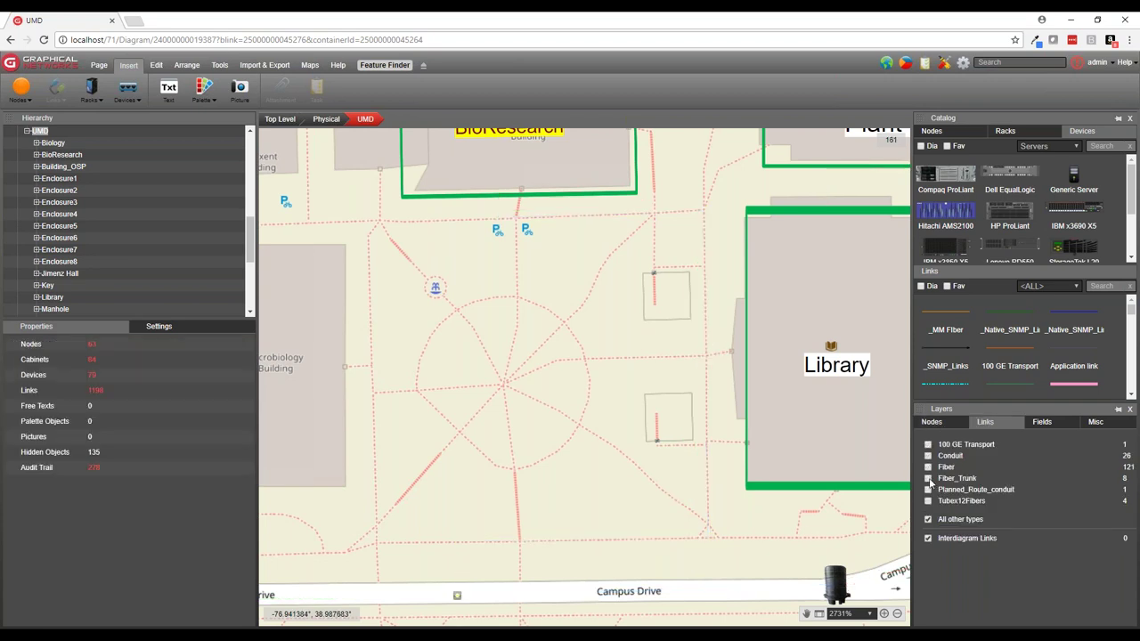
{"action": "left_click", "coordinate": [928, 479]}
Open the bundled links table of a BioResearch–Manhole A fiber trunk, briefly view its container on the diagram and return to the table
{"action": "left_click", "coordinate": [653, 500]}
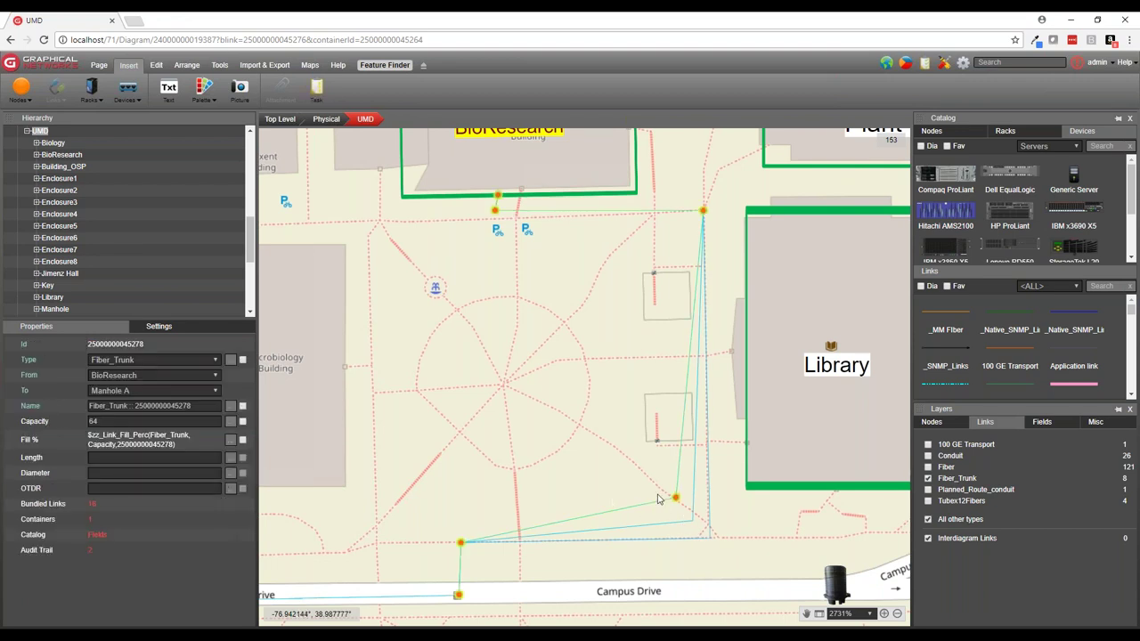
{"action": "left_click", "coordinate": [92, 508]}
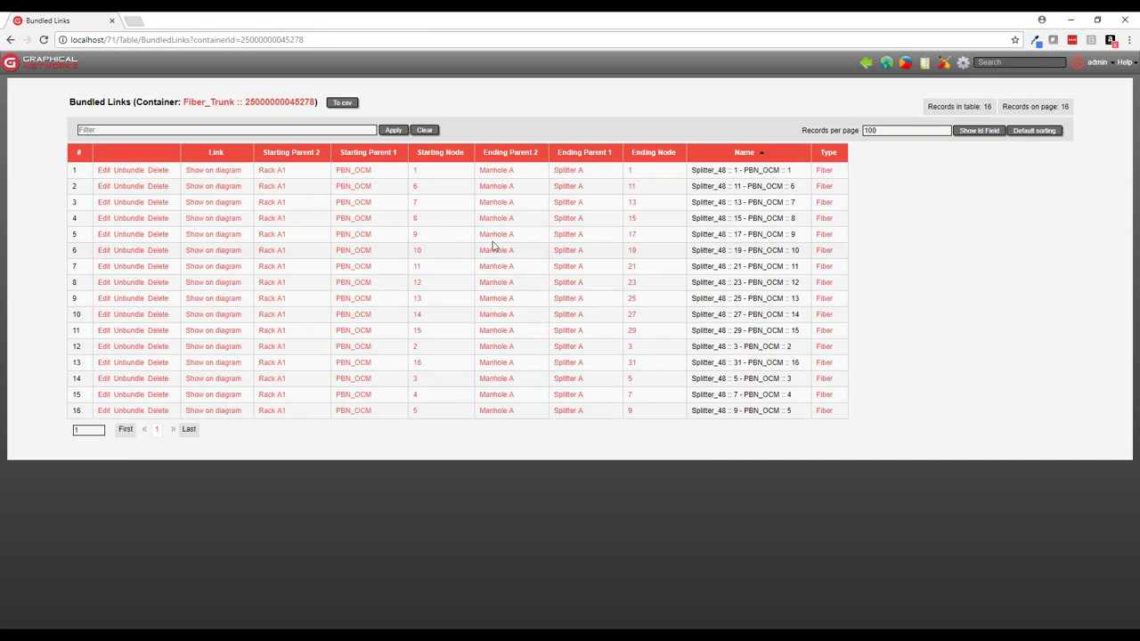
{"action": "left_click", "coordinate": [273, 104]}
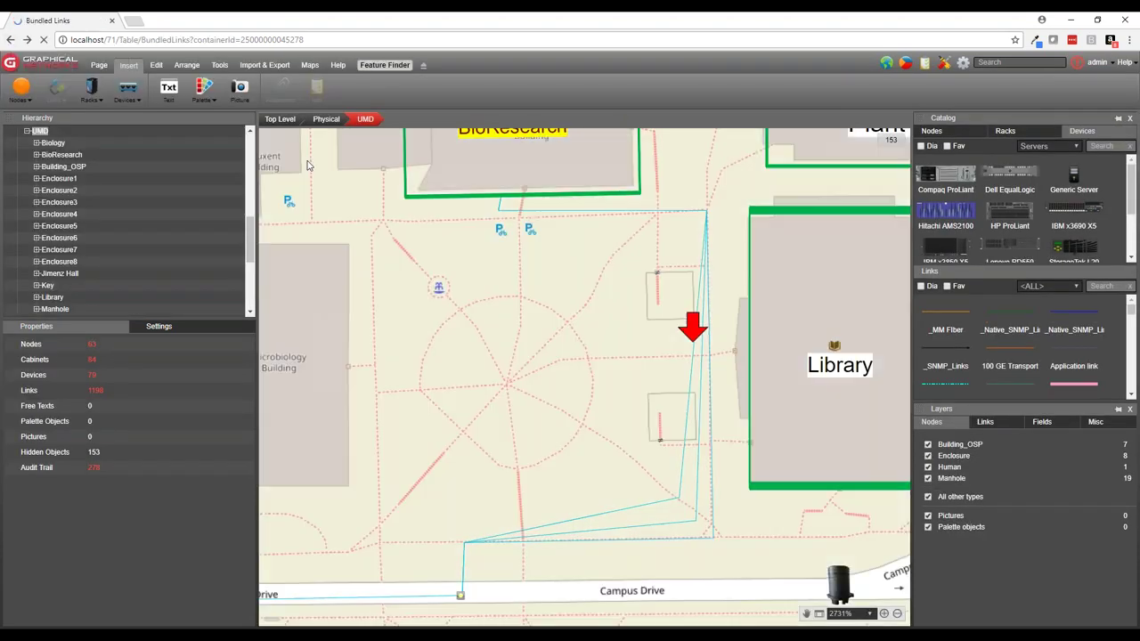
{"action": "left_click", "coordinate": [10, 41]}
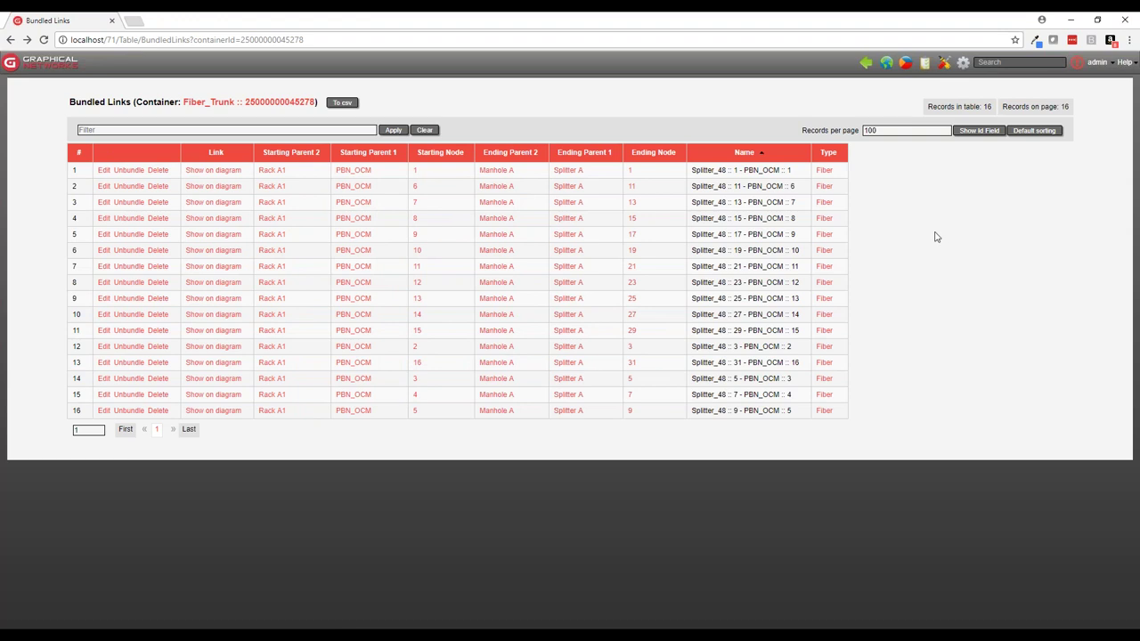
Show the fiber Splitter_48 :: 1 - PBN_OCM :: 1 on the device diagram and inspect the link and its two end ports
{"action": "left_click", "coordinate": [214, 170]}
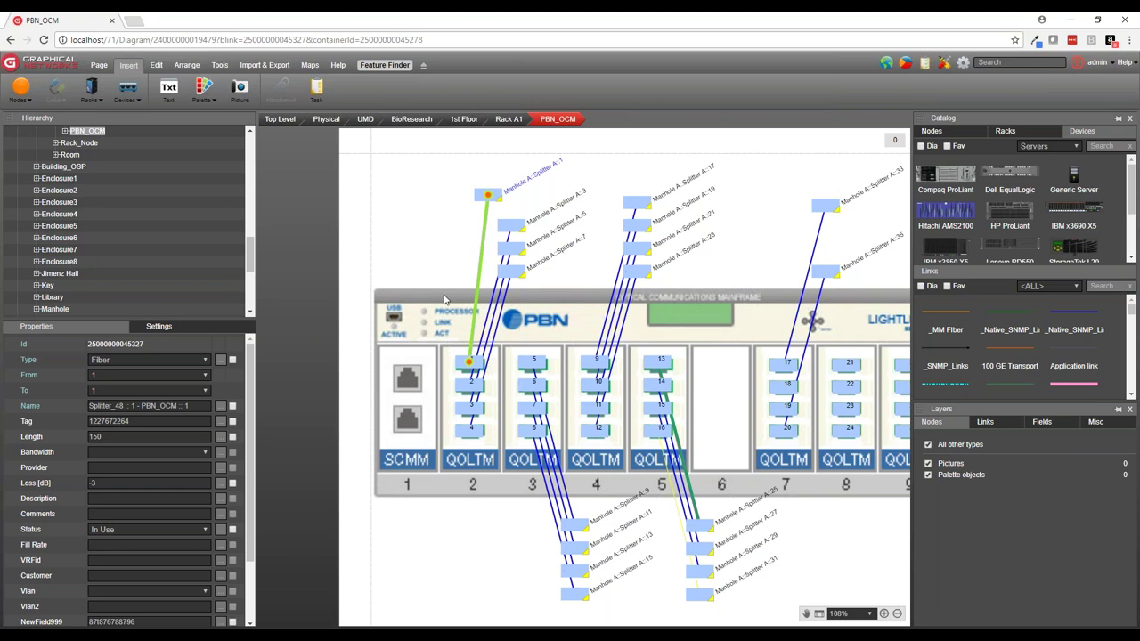
{"action": "left_click", "coordinate": [458, 240]}
{"action": "left_click", "coordinate": [470, 361]}
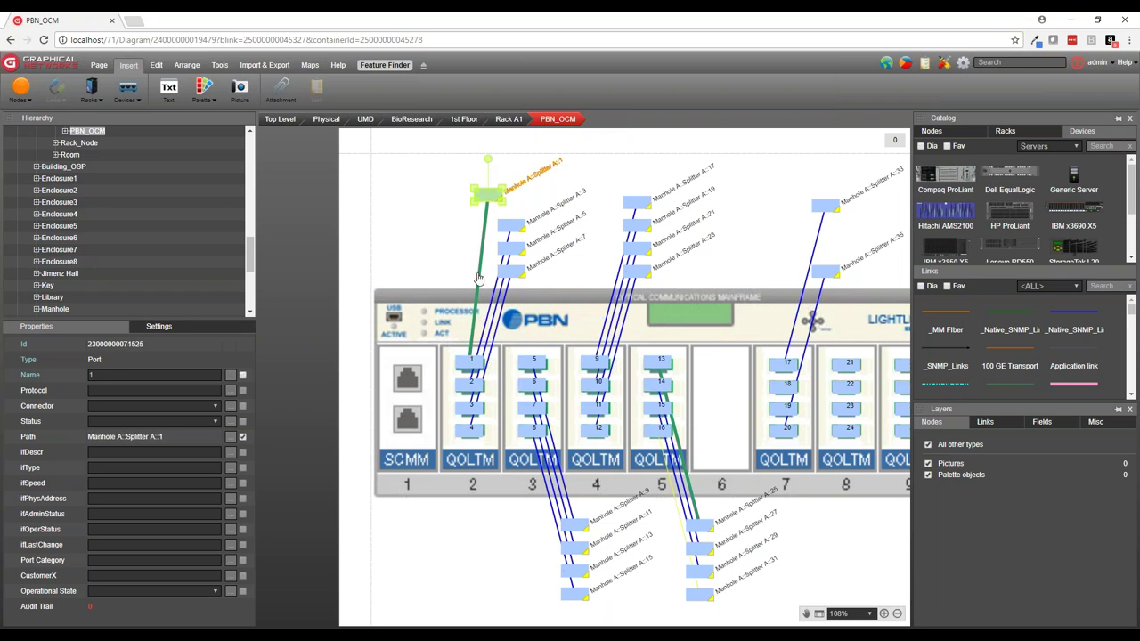
{"action": "left_click", "coordinate": [478, 316]}
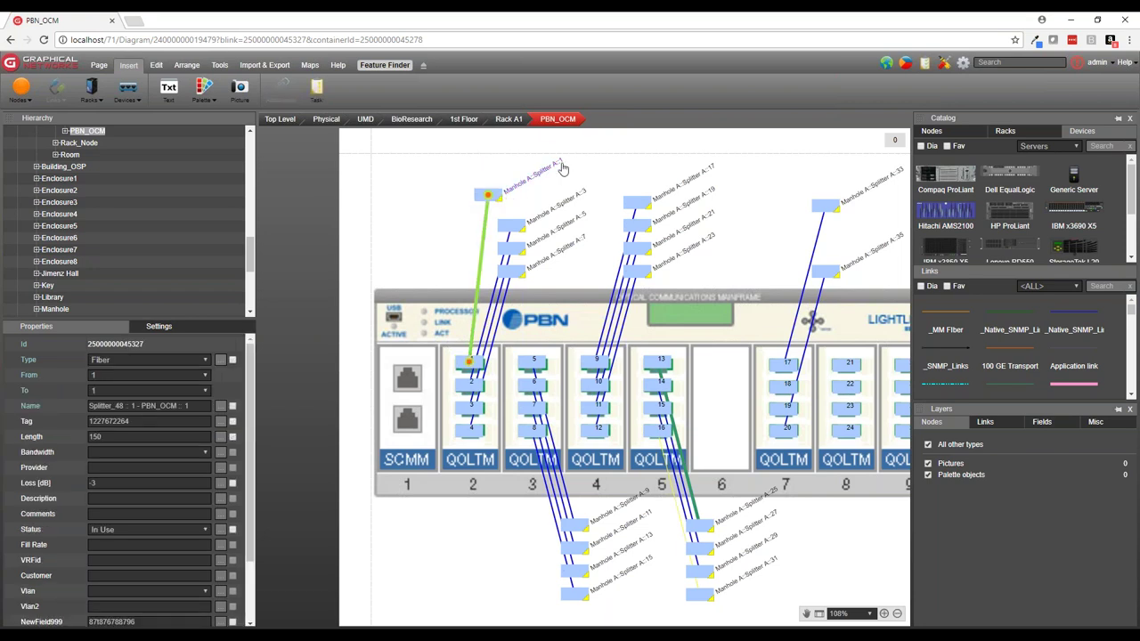
{"action": "left_click", "coordinate": [447, 266]}
{"action": "left_click", "coordinate": [475, 331]}
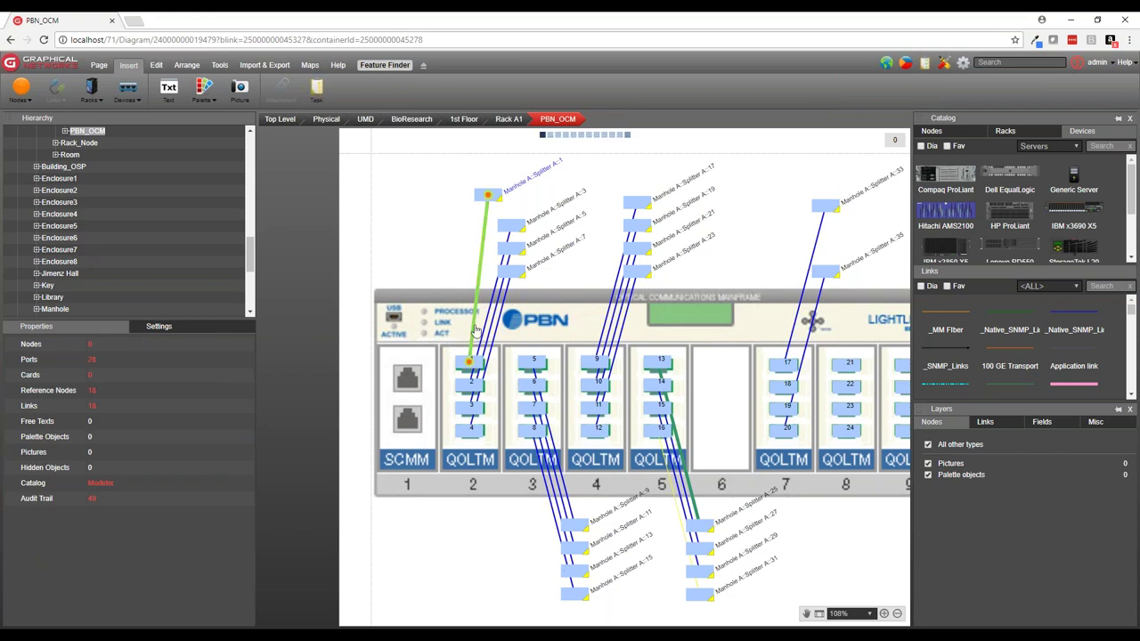
{"action": "left_click", "coordinate": [470, 361]}
{"action": "left_click", "coordinate": [490, 196]}
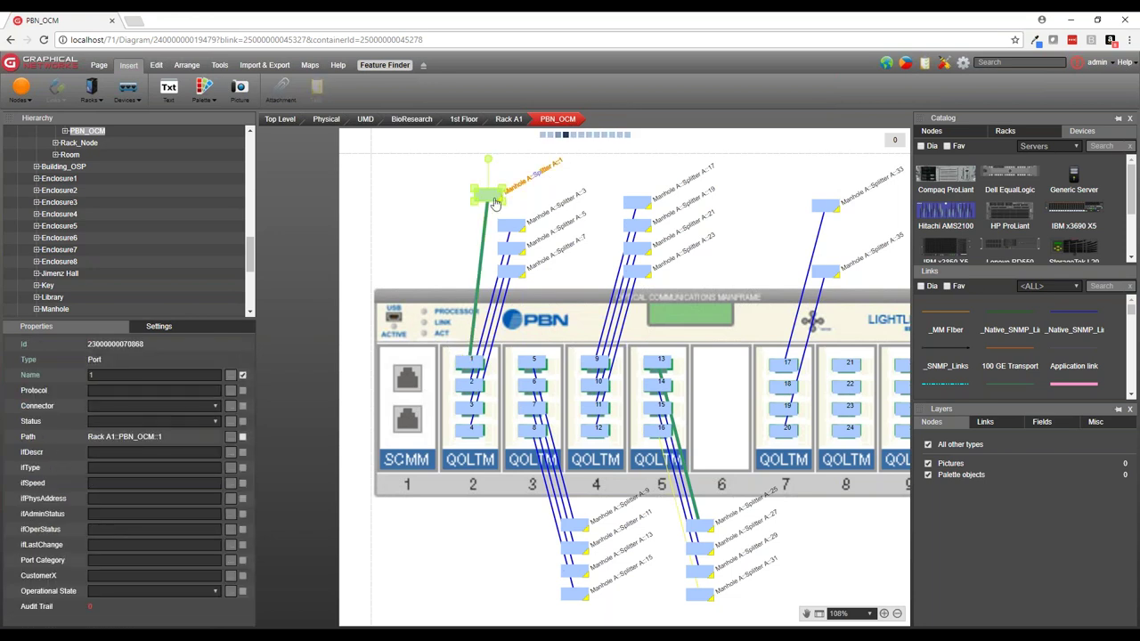
{"action": "left_click", "coordinate": [473, 255]}
{"action": "left_click", "coordinate": [489, 195]}
{"action": "left_click", "coordinate": [445, 246]}
{"action": "left_click", "coordinate": [445, 246]}
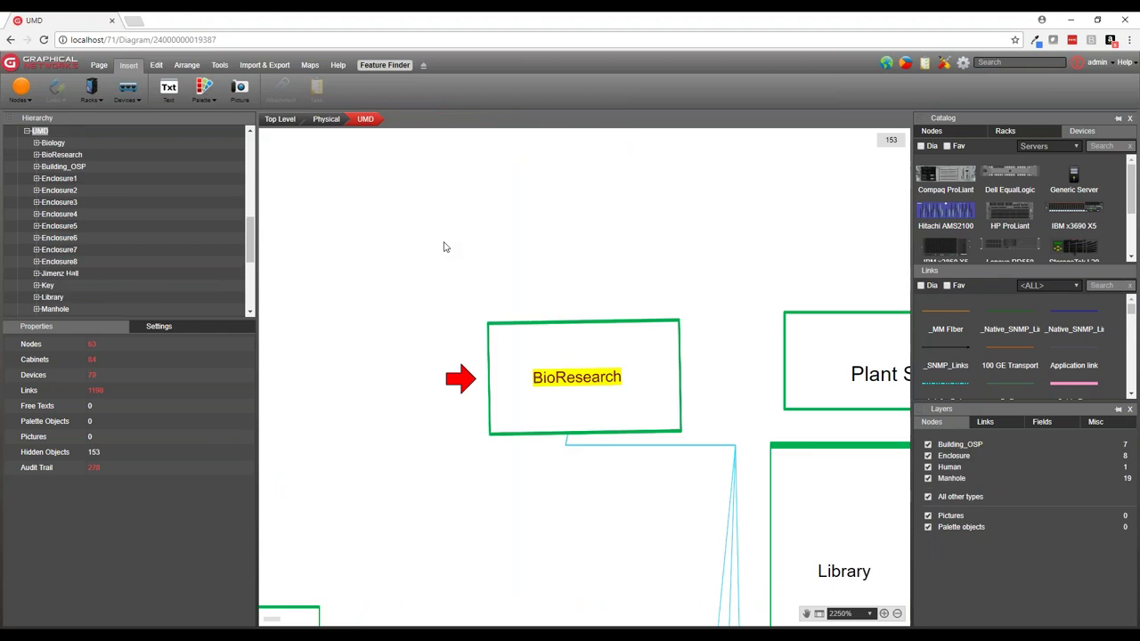
Drill down from the UMD map through the BioResearch building and its 1st Floor to Rack A1
{"action": "double_click", "coordinate": [631, 415]}
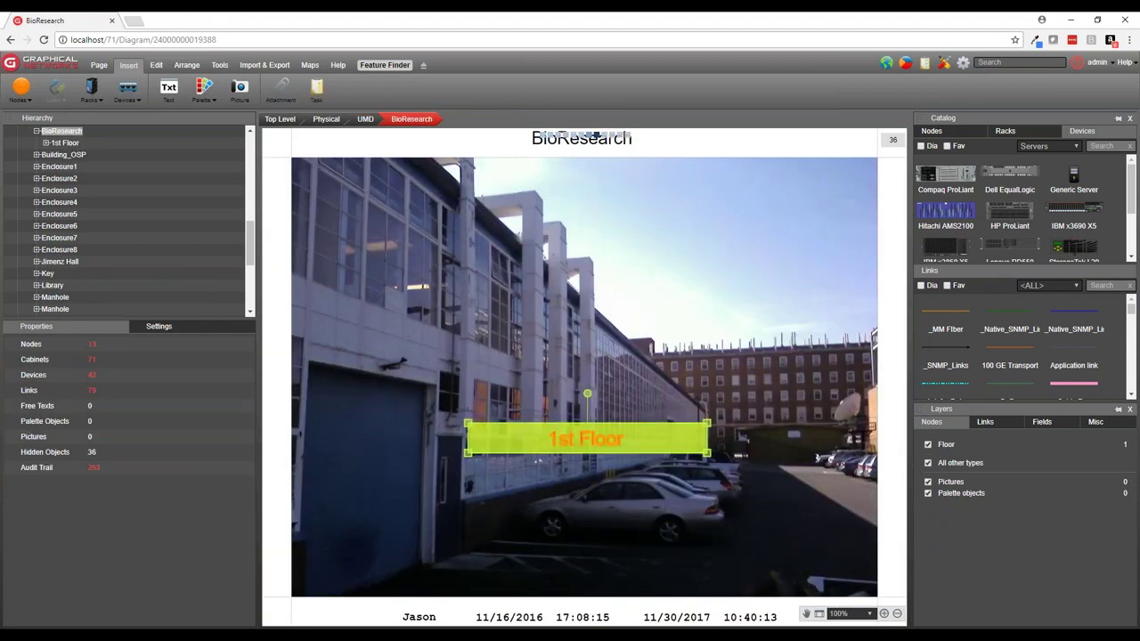
{"action": "double_click", "coordinate": [682, 436]}
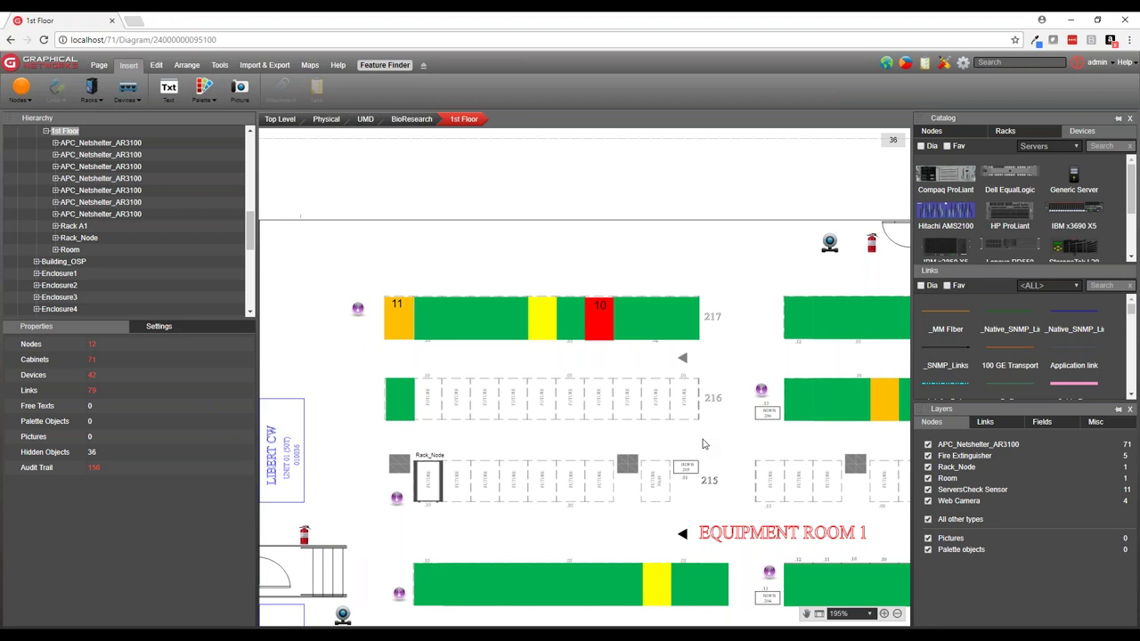
{"action": "double_click", "coordinate": [395, 337]}
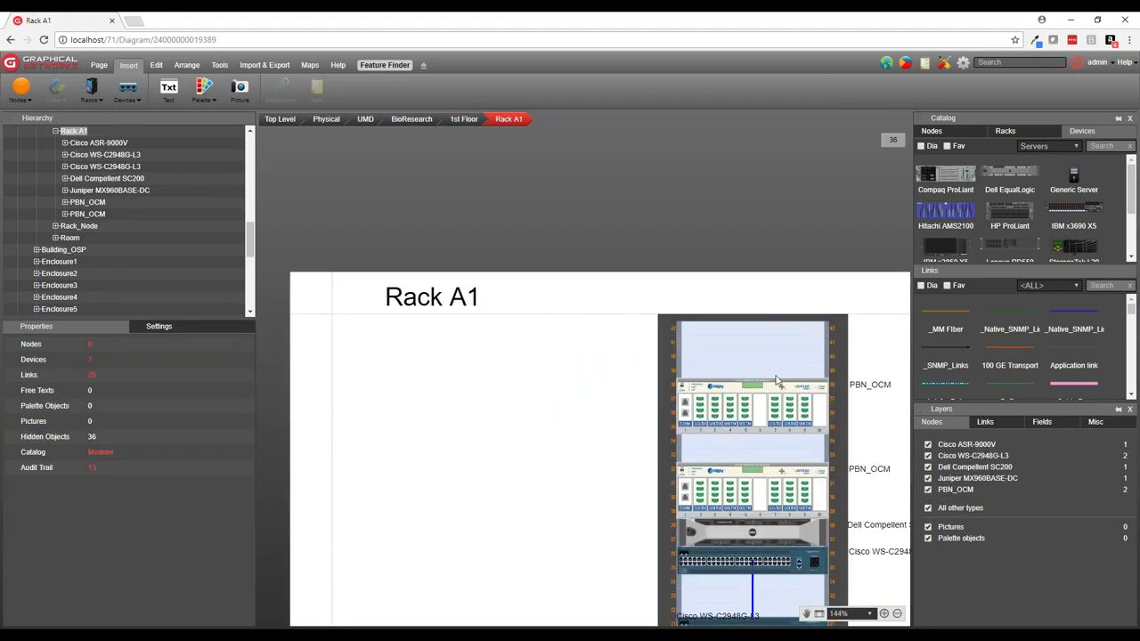
Open the circuit layout of the link at PBN_OCM port 1 in Rack A1 and inspect its BioResearch-side port, rack, floor and building
{"action": "double_click", "coordinate": [771, 389]}
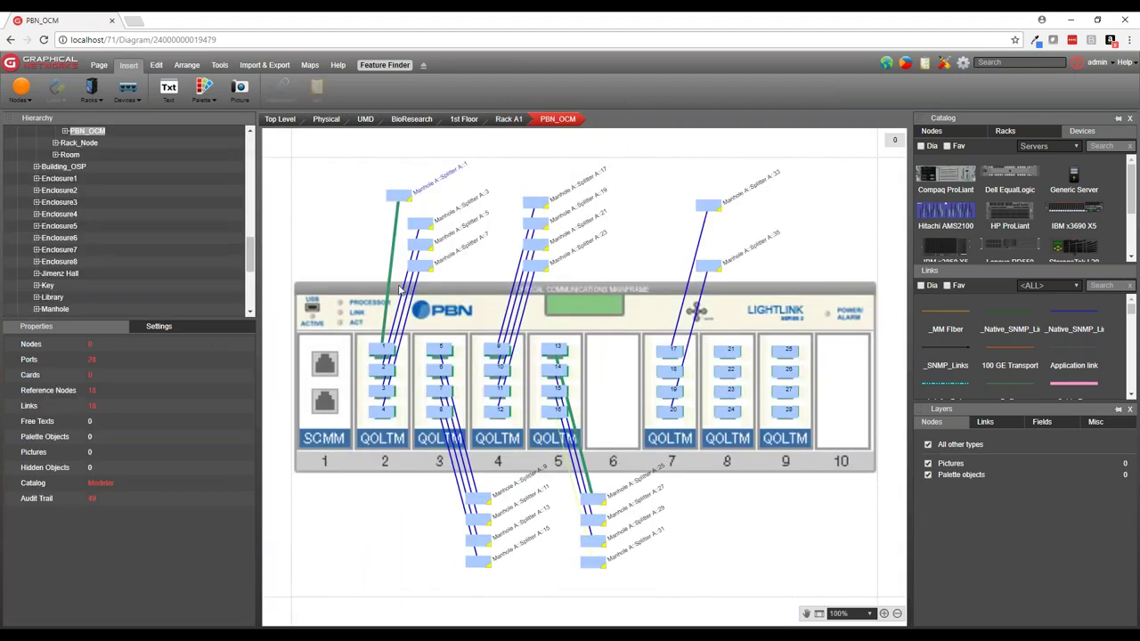
{"action": "double_click", "coordinate": [392, 279]}
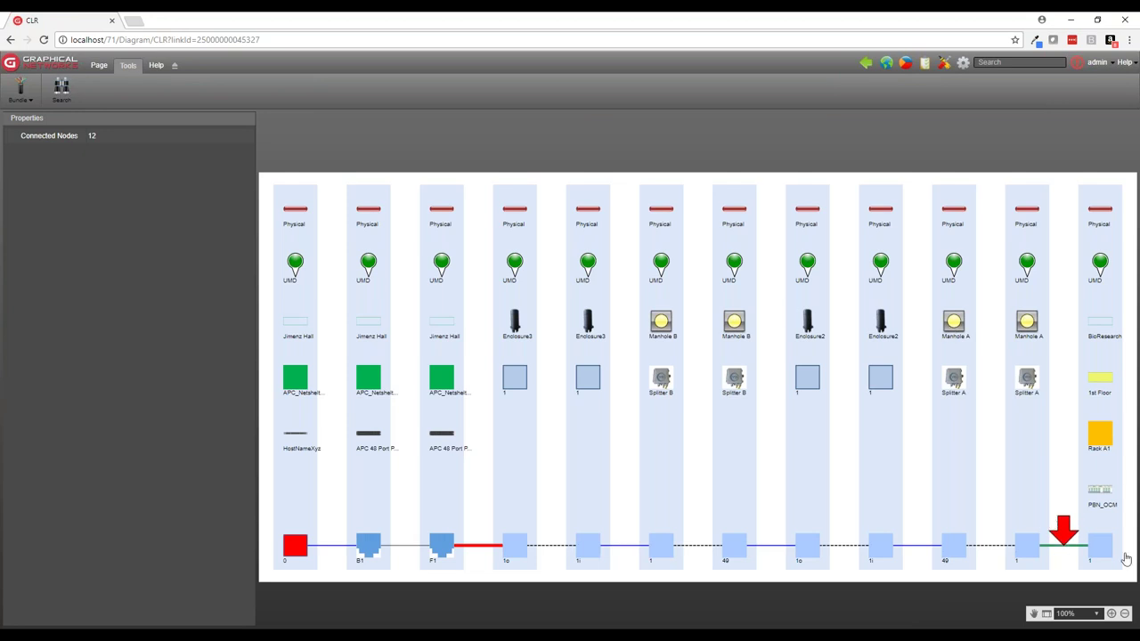
{"action": "left_click", "coordinate": [1104, 471]}
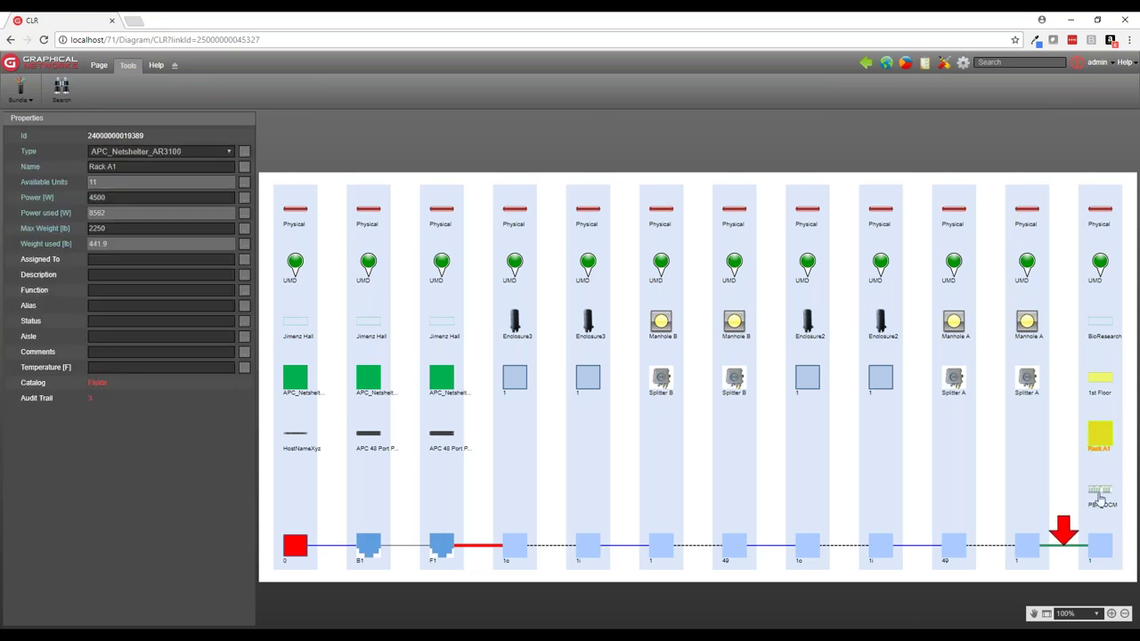
{"action": "left_click", "coordinate": [1104, 548]}
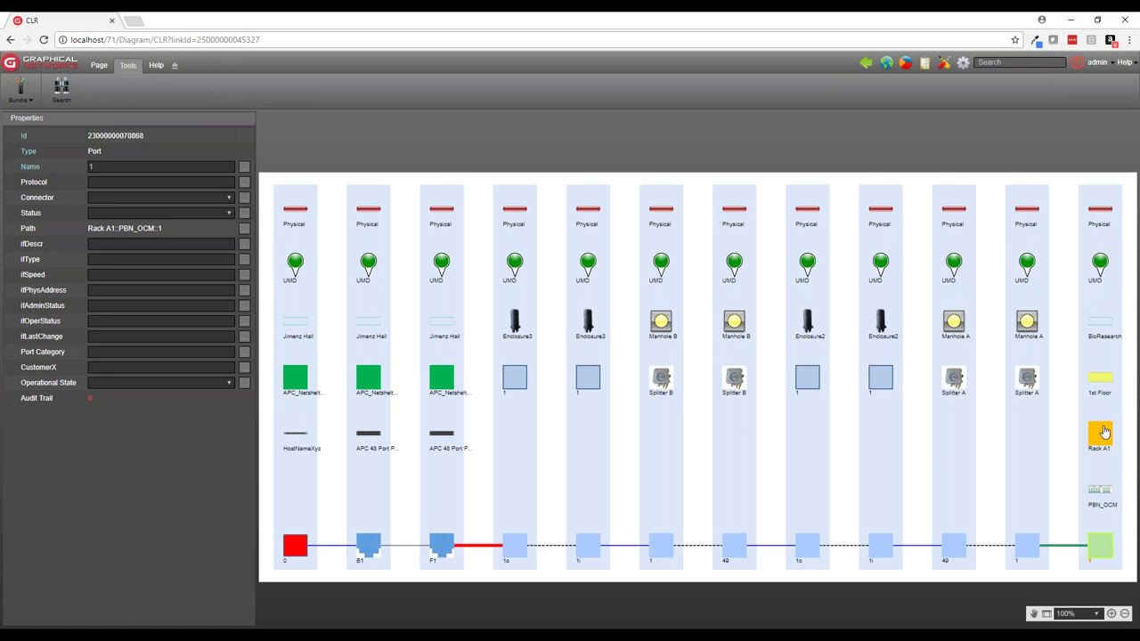
{"action": "left_click", "coordinate": [1100, 434]}
{"action": "left_click", "coordinate": [1100, 378]}
{"action": "left_click", "coordinate": [1101, 322]}
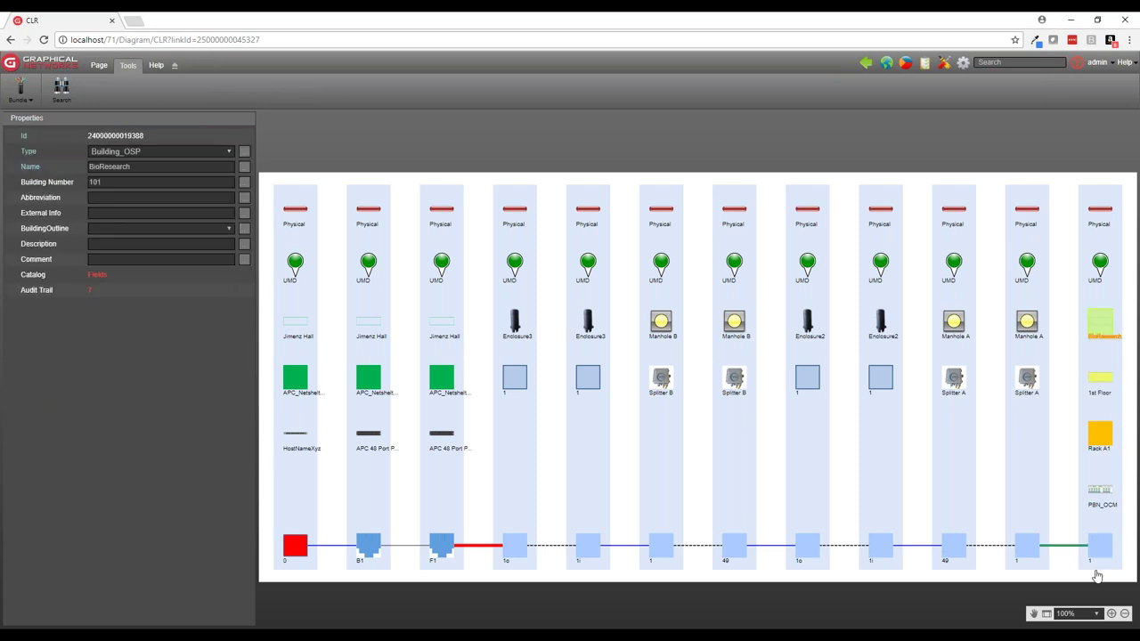
{"action": "left_click", "coordinate": [1101, 549]}
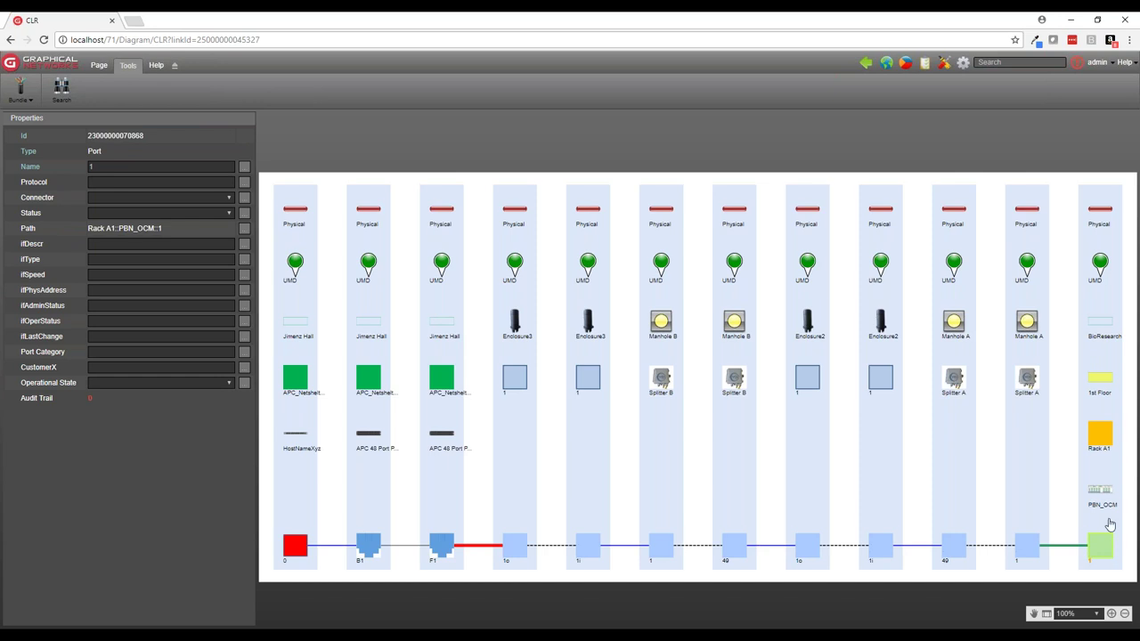
Inspect Manhole A, the Splitter A port 1, Manhole B, and the HostNameXyz device with its port 0 along the circuit
{"action": "left_click", "coordinate": [1027, 322]}
{"action": "left_click", "coordinate": [1026, 546]}
{"action": "left_click", "coordinate": [734, 322]}
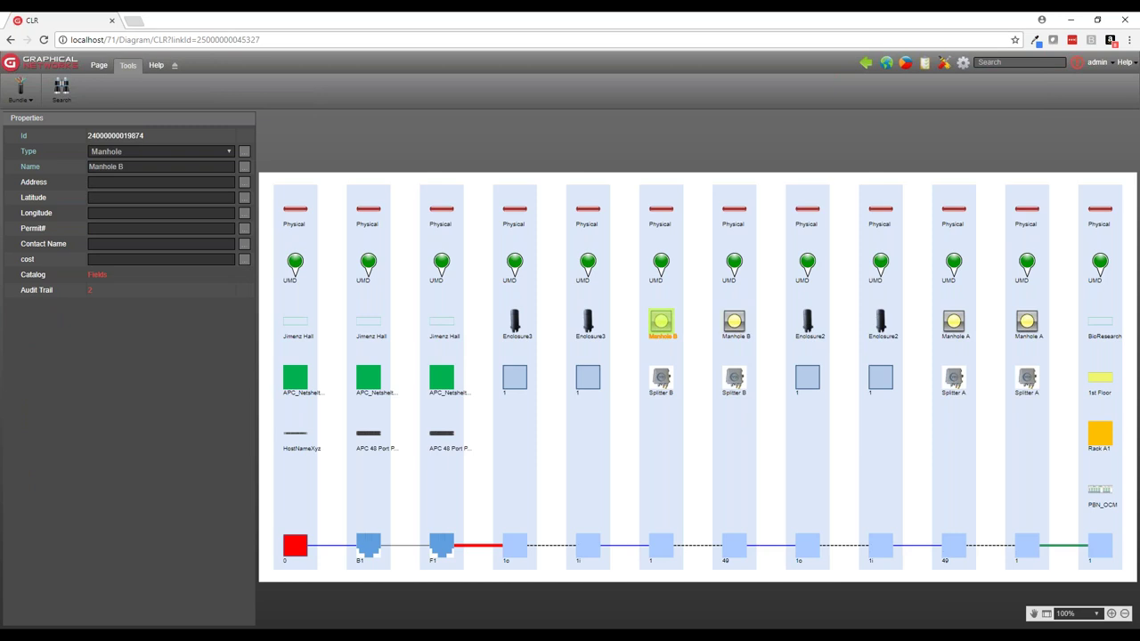
{"action": "left_click", "coordinate": [289, 539]}
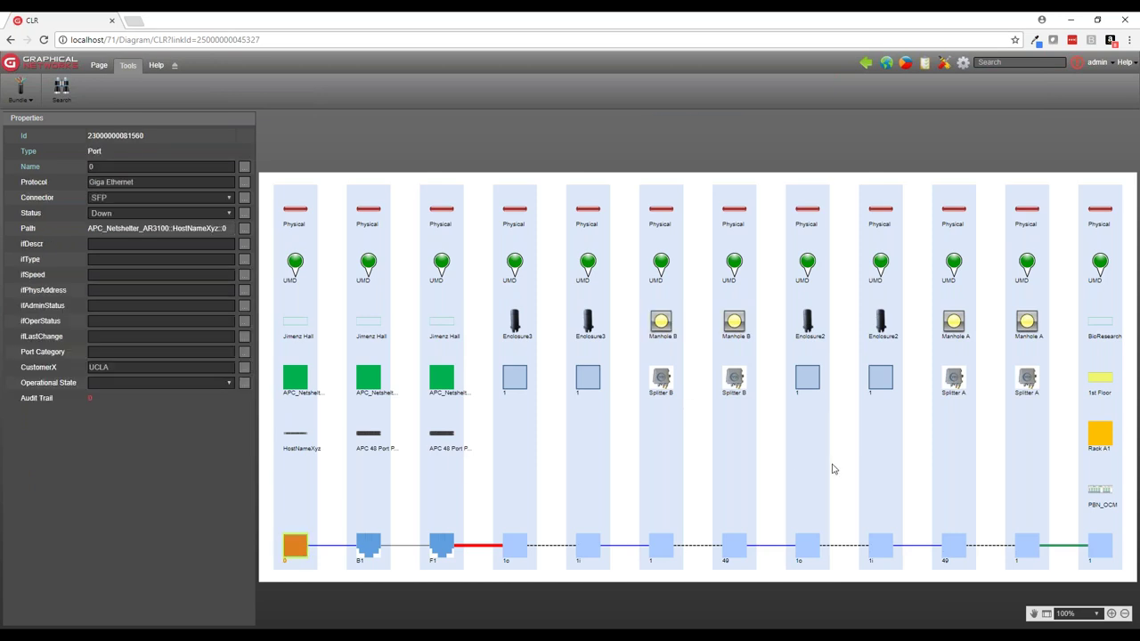
{"action": "left_click", "coordinate": [295, 433]}
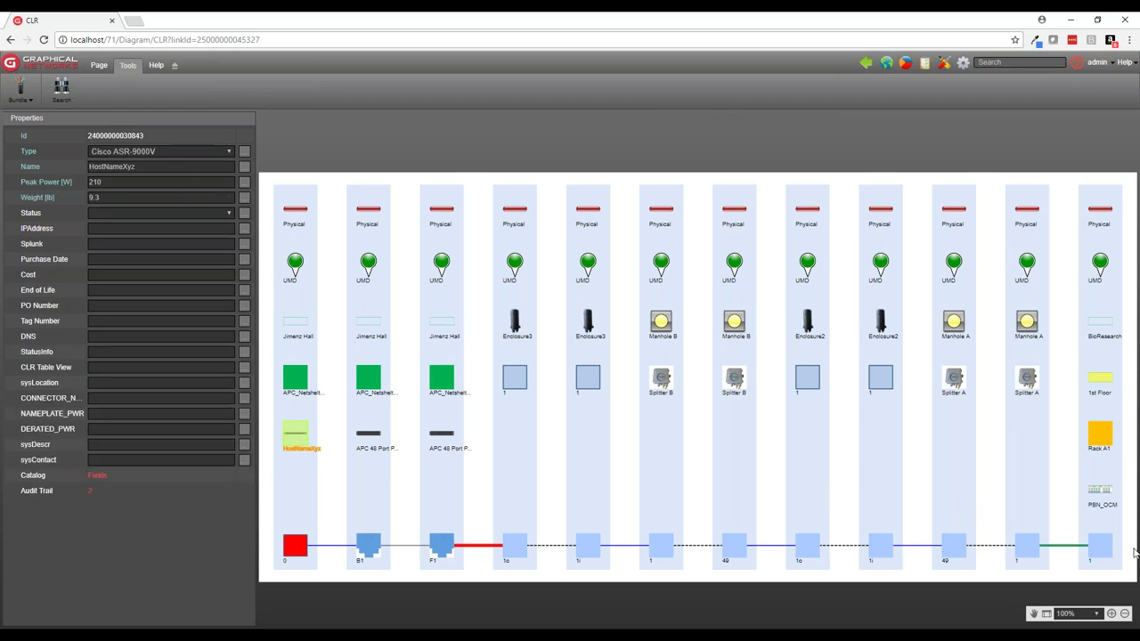
Go from the circuit's Splitter A port to the Splitter A diagram and view the splitter inside its parent Manhole A
{"action": "left_click", "coordinate": [1033, 545]}
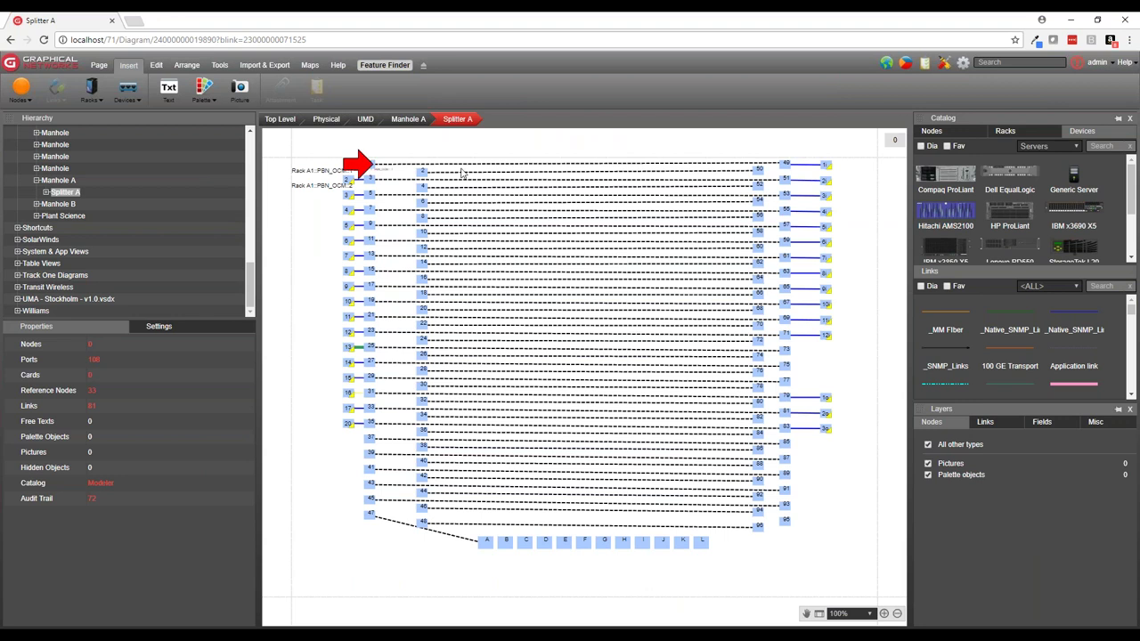
{"action": "left_click", "coordinate": [408, 119]}
{"action": "mouse_move", "coordinate": [598, 535]}
{"action": "left_mouse_down"}
{"action": "mouse_move", "coordinate": [710, 389]}
{"action": "mouse_move", "coordinate": [604, 547]}
{"action": "left_mouse_up"}
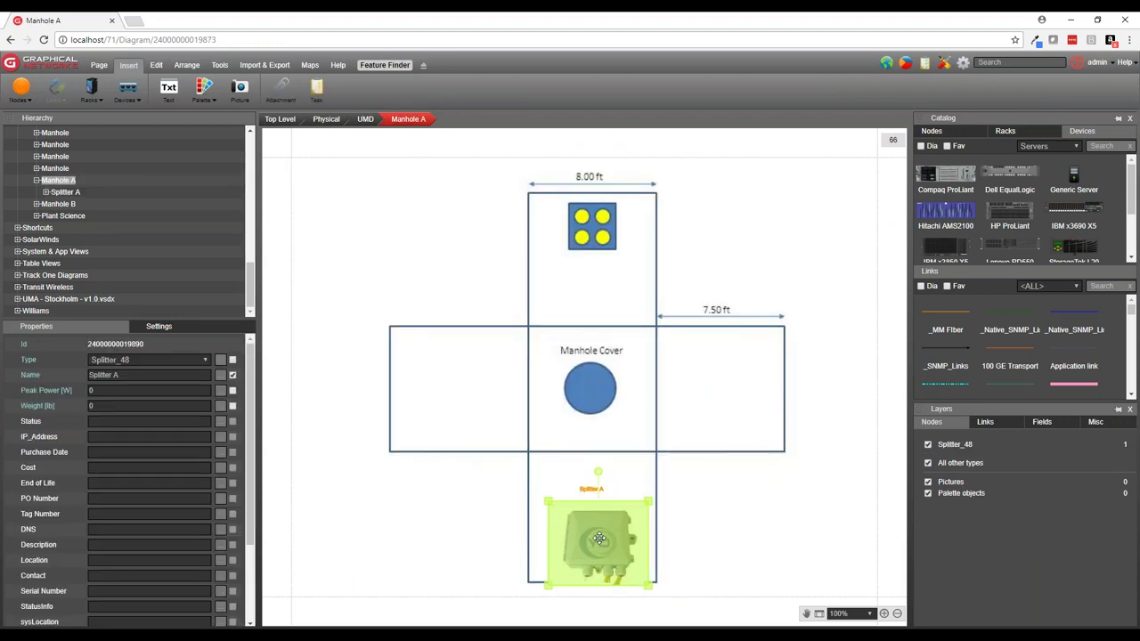
{"action": "double_click", "coordinate": [599, 531]}
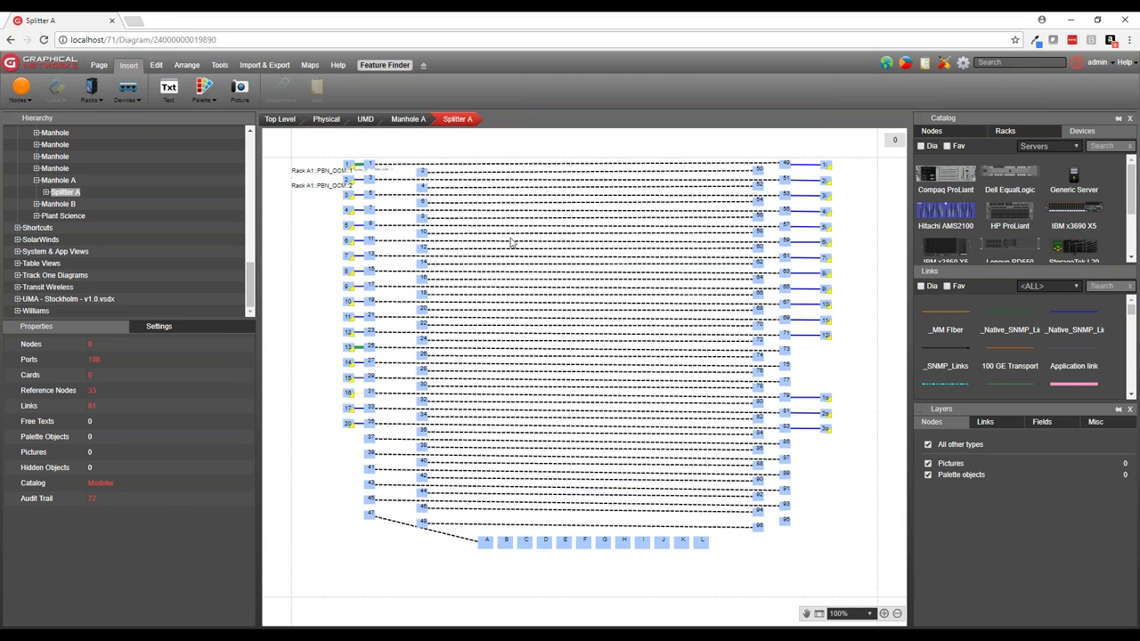
{"action": "left_click", "coordinate": [412, 119]}
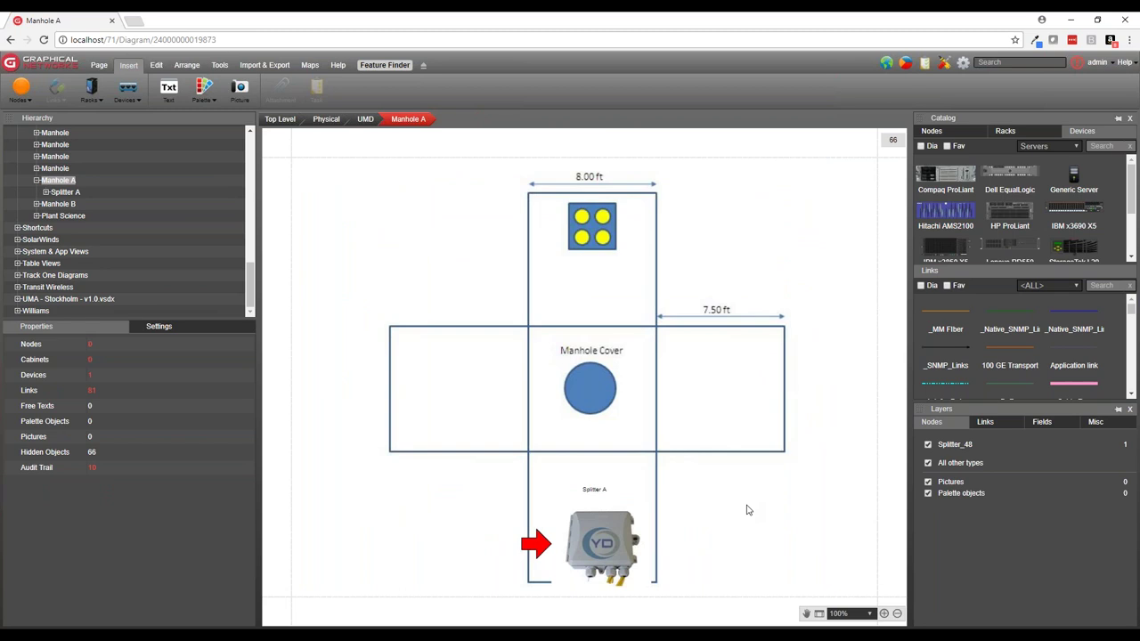
Return to the UMD map and open Enclosure1 on Campus Drive south of the Library
{"action": "left_click", "coordinate": [365, 118]}
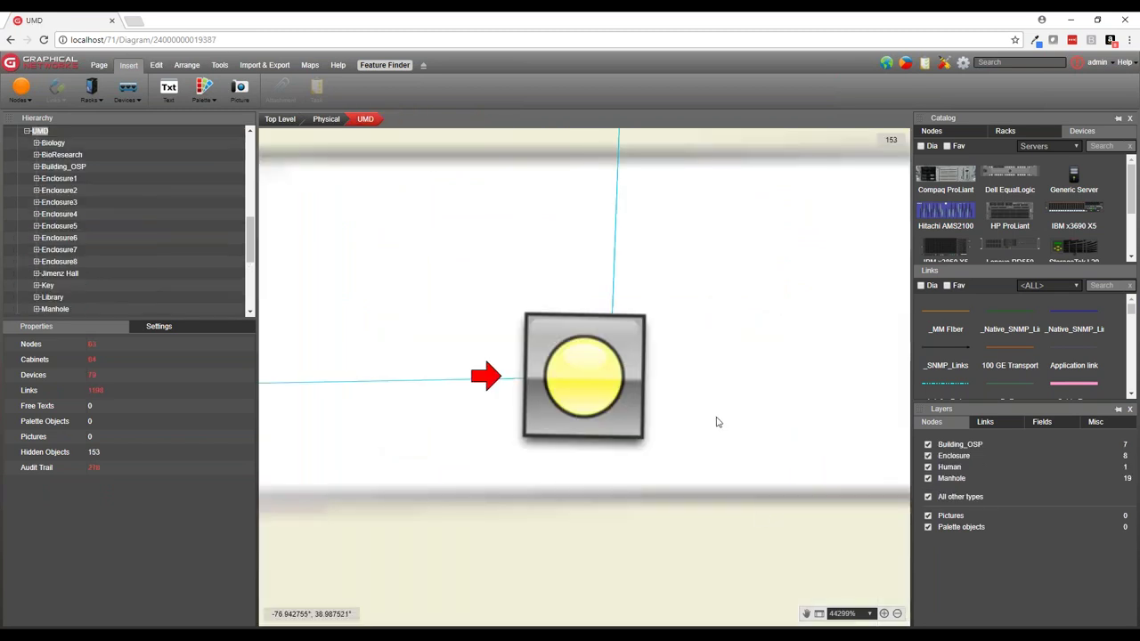
{"action": "scroll", "coordinate": [723, 431], "scroll_direction": "down", "scroll_amount": 4}
{"action": "left_click_drag", "start_coordinate": [723, 432], "coordinate": [514, 454]}
{"action": "scroll", "coordinate": [534, 457], "scroll_direction": "down", "scroll_amount": 2}
{"action": "scroll", "coordinate": [813, 477], "scroll_direction": "down", "scroll_amount": 1}
{"action": "scroll", "coordinate": [814, 482], "scroll_direction": "down", "scroll_amount": 2}
{"action": "left_click_drag", "start_coordinate": [856, 489], "coordinate": [470, 461]}
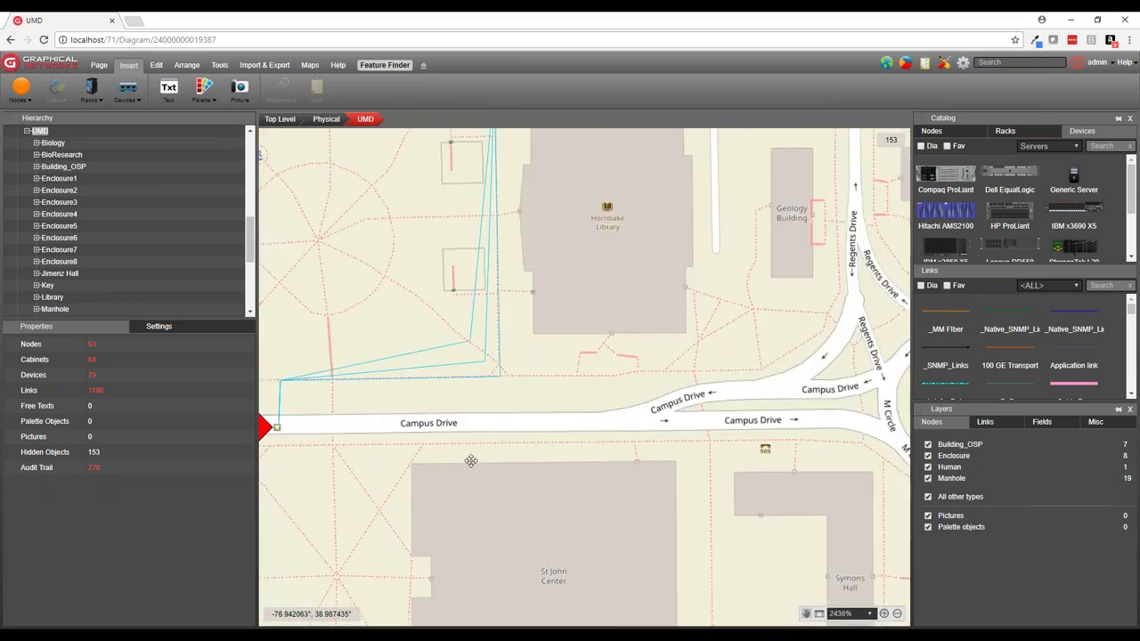
{"action": "left_click", "coordinate": [611, 419]}
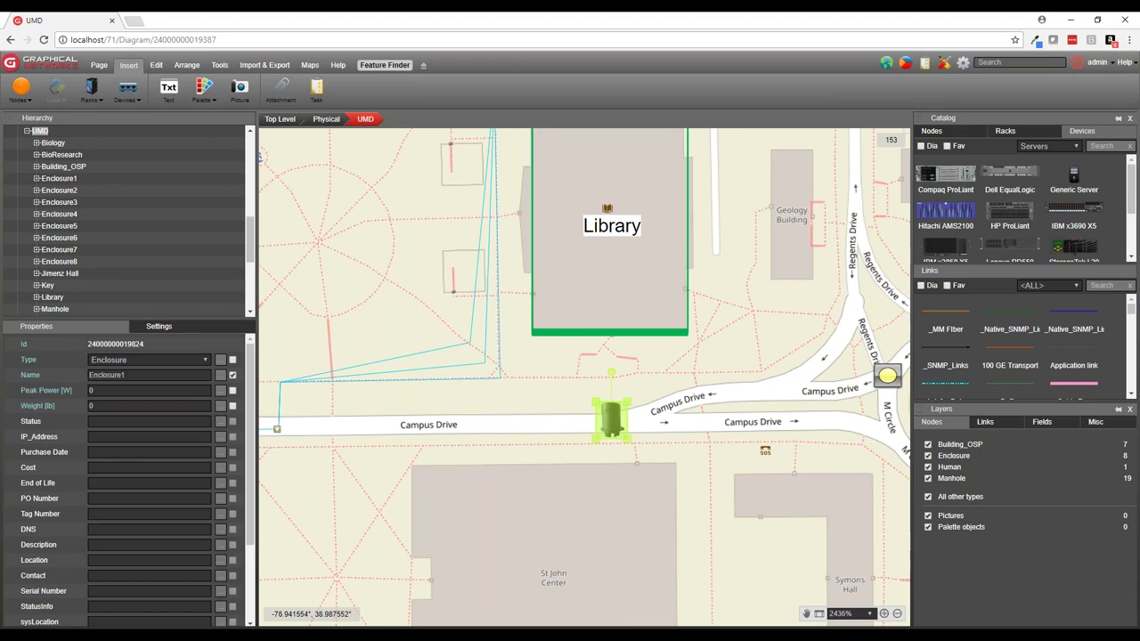
{"action": "double_click", "coordinate": [611, 419]}
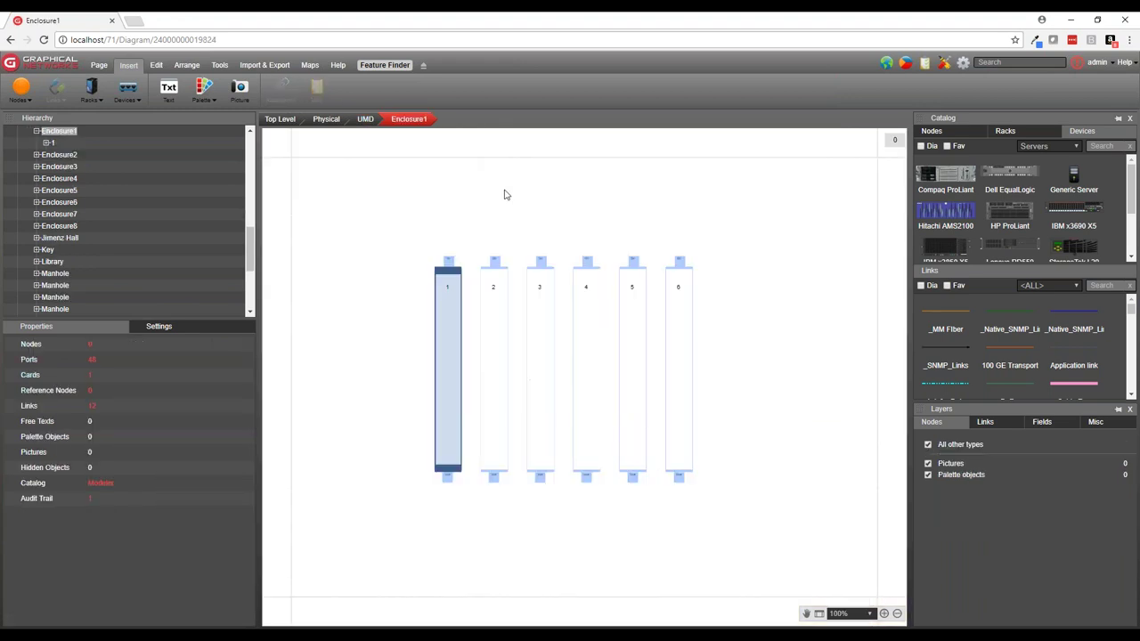
Inspect slots 2 and 3 and the 12 port card in slot 1 of Enclosure1, including the card's internal port diagram
{"action": "left_click", "coordinate": [495, 377]}
{"action": "left_click", "coordinate": [540, 378]}
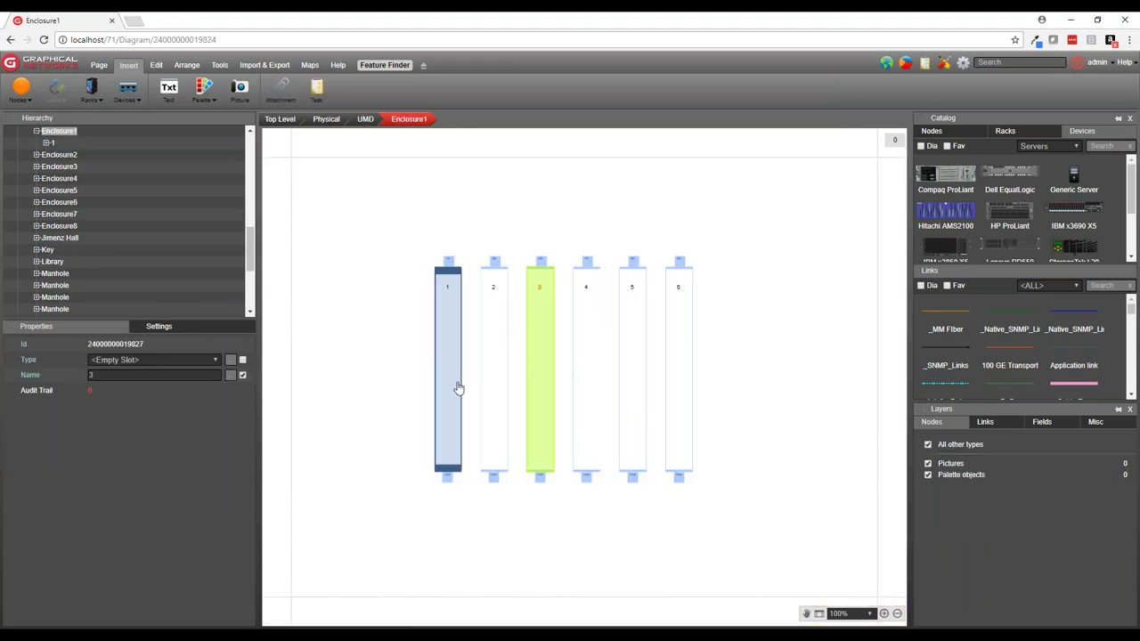
{"action": "left_click", "coordinate": [457, 383]}
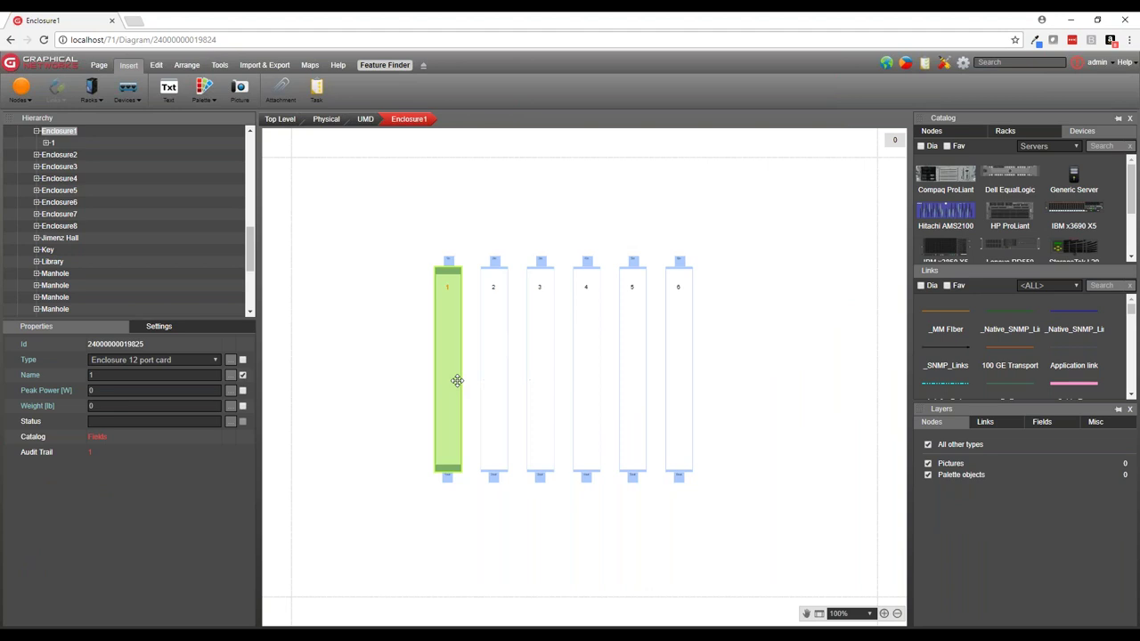
{"action": "double_click", "coordinate": [454, 382]}
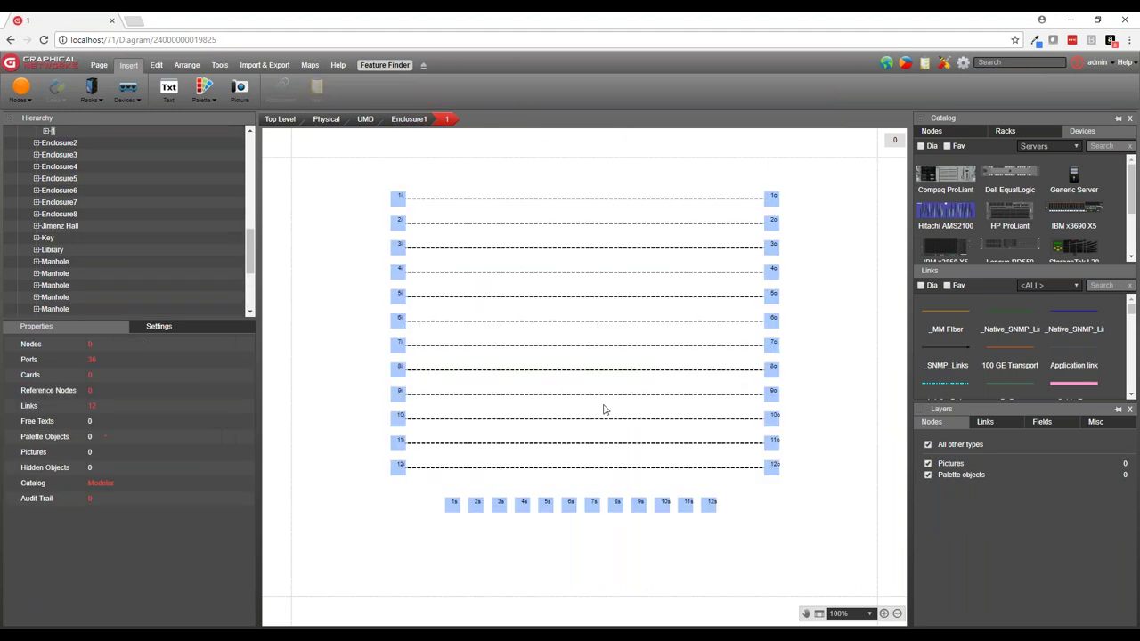
{"action": "left_click", "coordinate": [413, 121]}
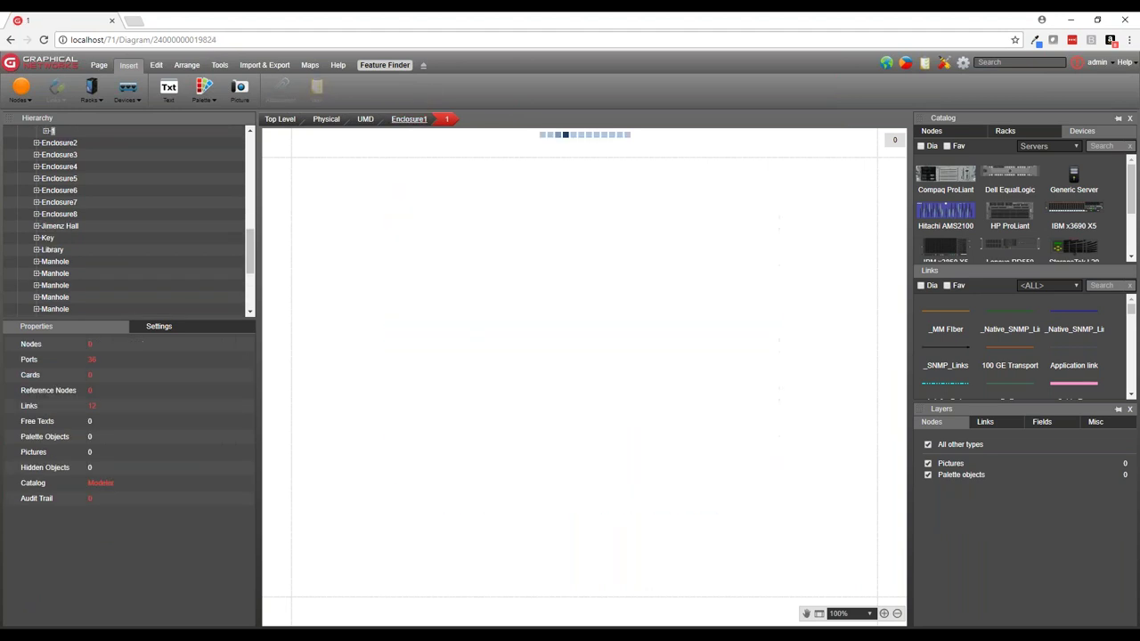
View the type choices for Enclosure1's empty slot 2 without choosing one and return to the UMD map
{"action": "left_click", "coordinate": [493, 420]}
{"action": "left_click", "coordinate": [187, 360]}
{"action": "left_click", "coordinate": [375, 146]}
{"action": "left_click", "coordinate": [365, 118]}
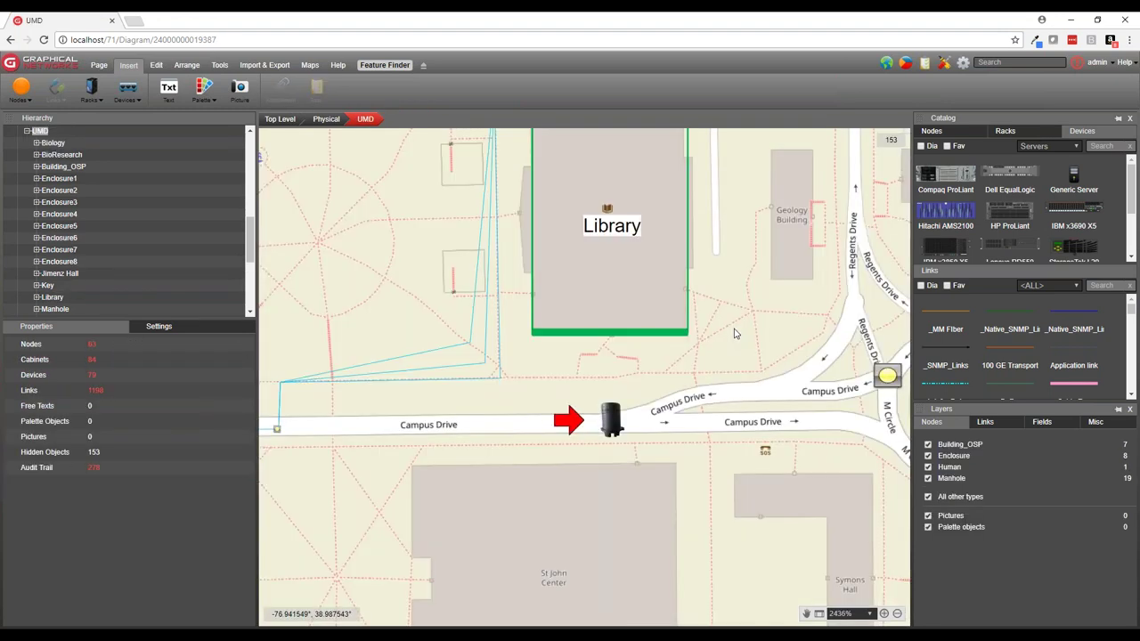
Show the Conduit link layer on the UMD map alongside the Fiber_Trunk layer
{"action": "left_click", "coordinate": [985, 422]}
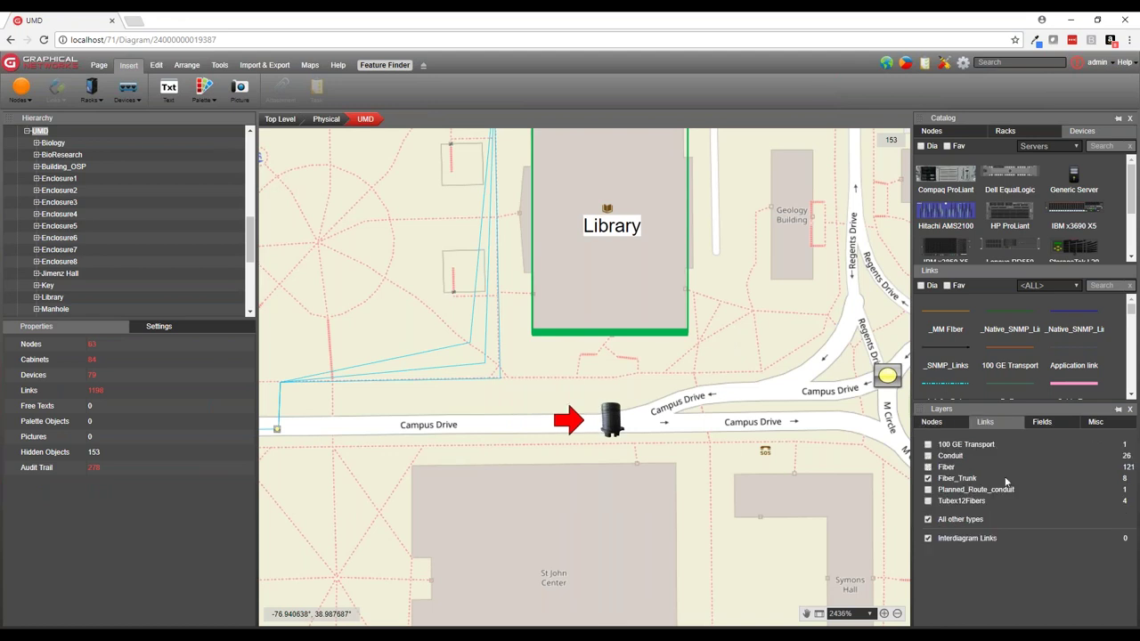
{"action": "left_click", "coordinate": [928, 456]}
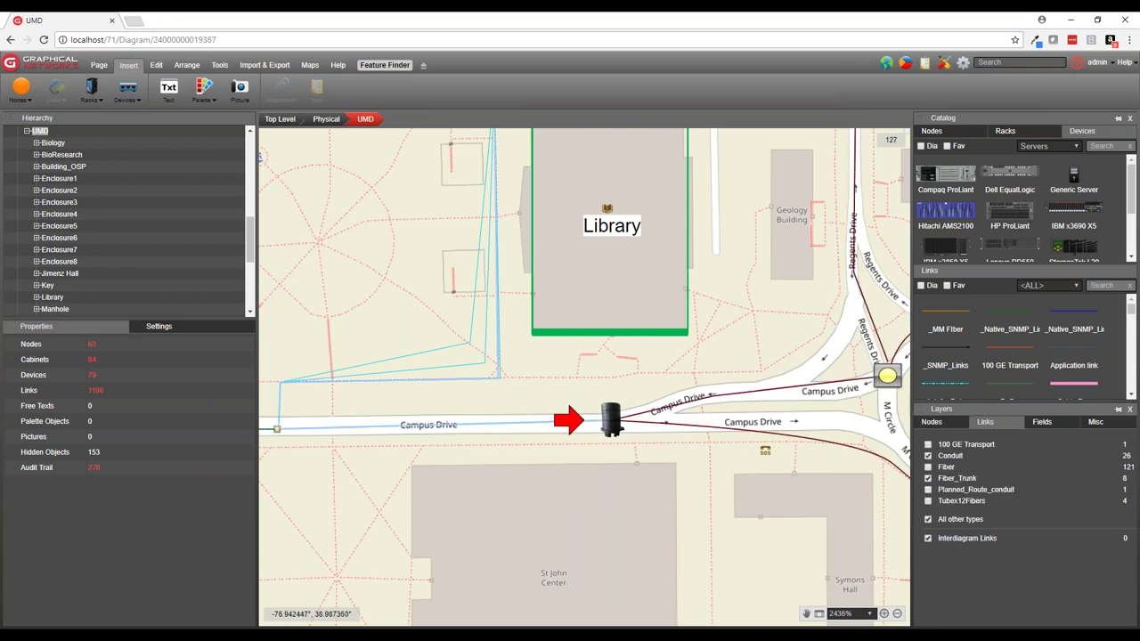
{"action": "scroll", "coordinate": [638, 509], "scroll_direction": "down", "scroll_amount": 4}
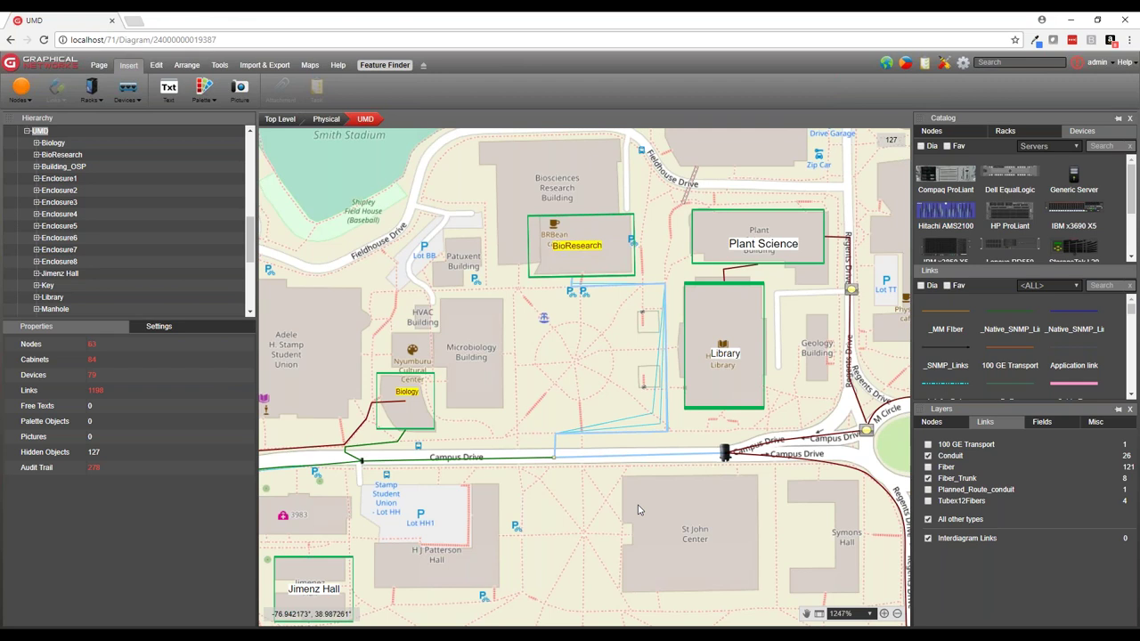
Inspect the Biology building, Enclosure2 and the properties of the conduit that connects them on the UMD map
{"action": "left_click", "coordinate": [429, 422]}
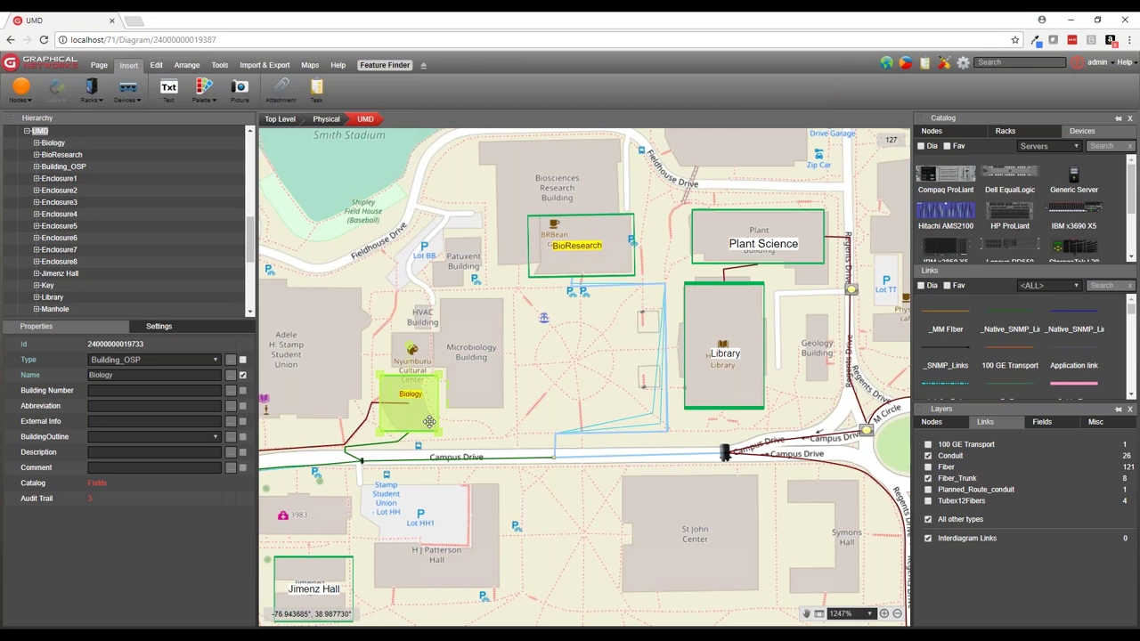
{"action": "scroll", "coordinate": [341, 478], "scroll_direction": "up", "scroll_amount": 2}
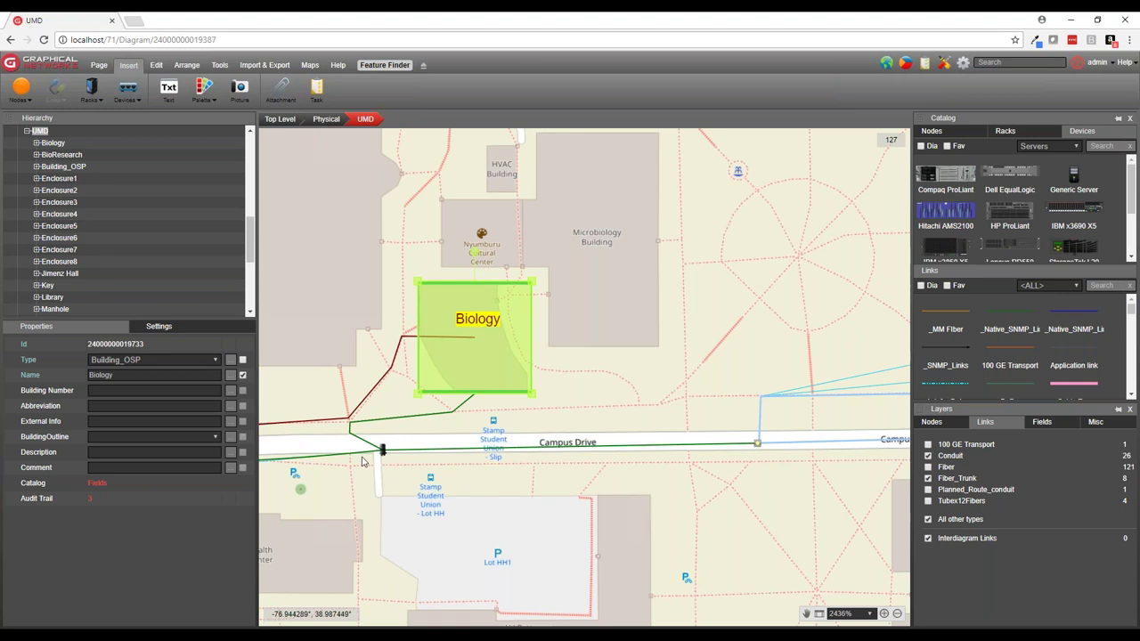
{"action": "left_click", "coordinate": [391, 458]}
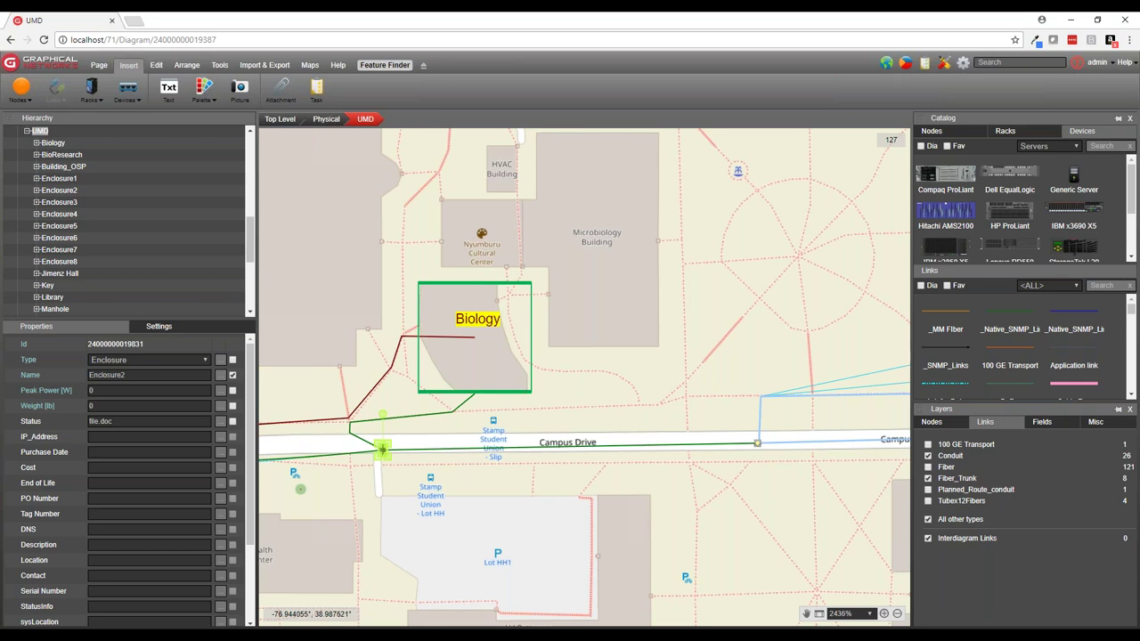
{"action": "left_click", "coordinate": [382, 416], "text": "ctrl"}
{"action": "left_click", "coordinate": [407, 425]}
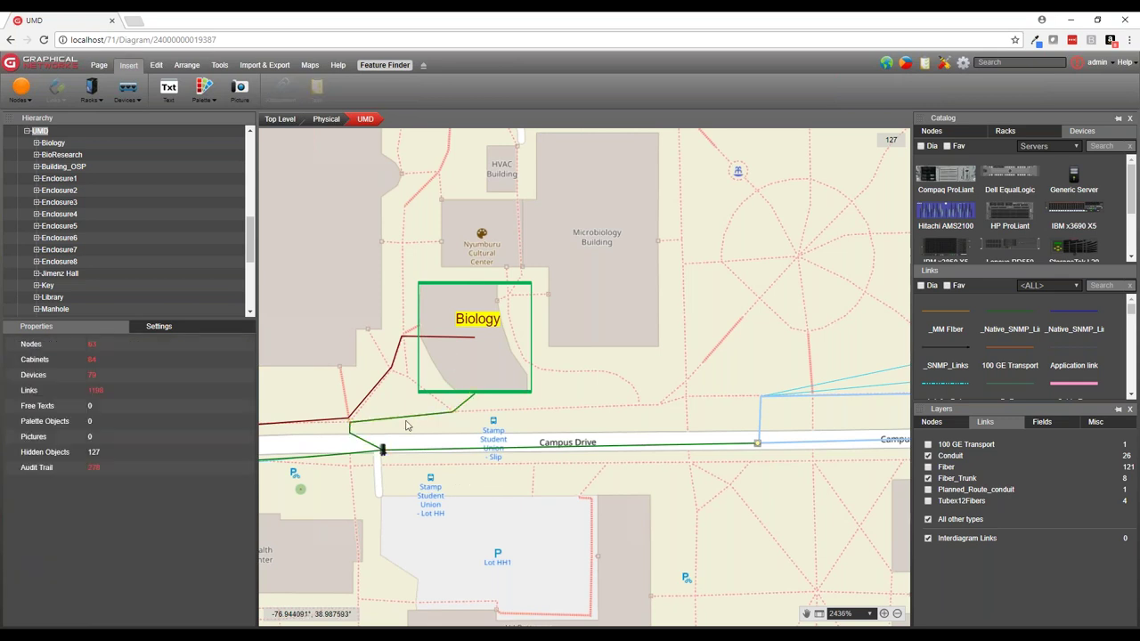
{"action": "left_click", "coordinate": [405, 423]}
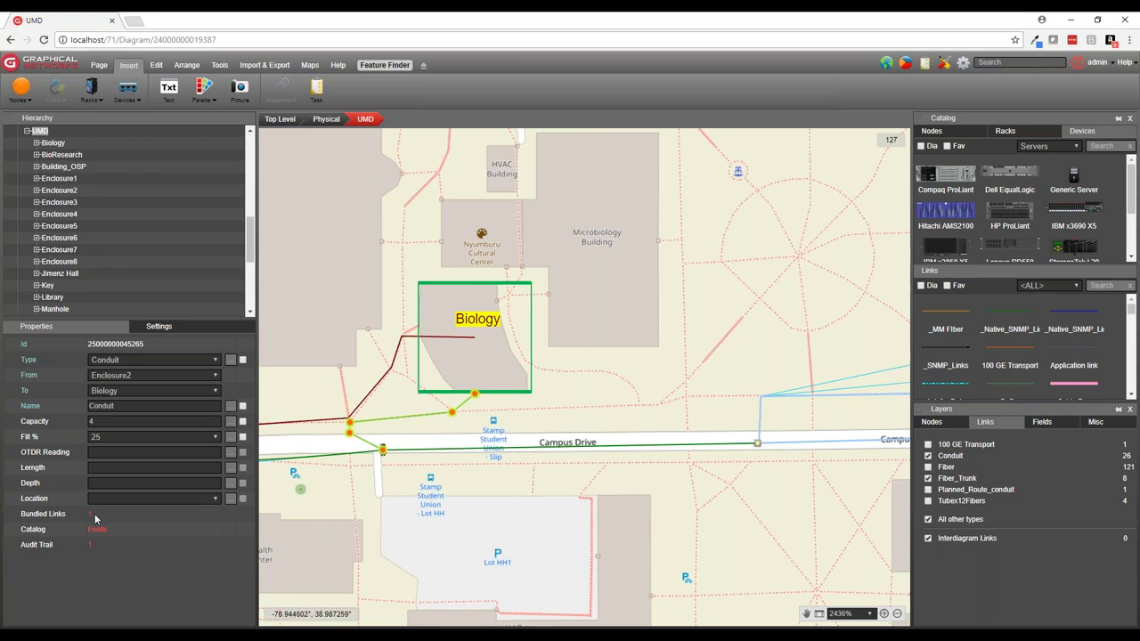
{"action": "left_click", "coordinate": [630, 510]}
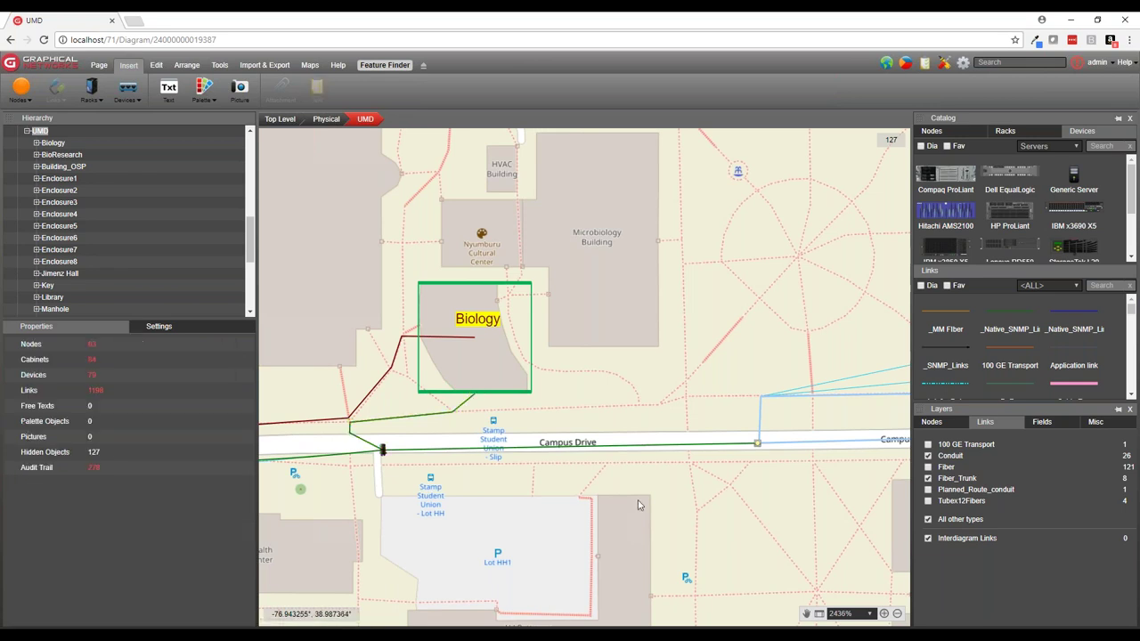
Look over the campus conduits between Biology, BioResearch and the Library, and open the Reports page
{"action": "scroll", "coordinate": [781, 486], "scroll_direction": "down", "scroll_amount": 2}
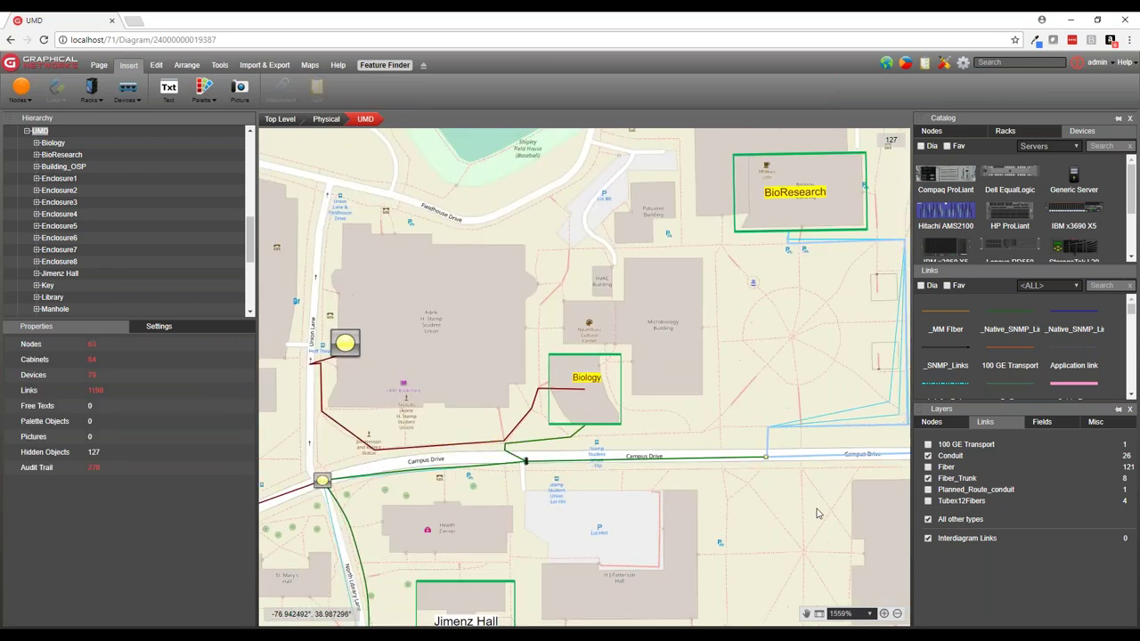
{"action": "left_click_drag", "start_coordinate": [689, 364], "coordinate": [557, 362]}
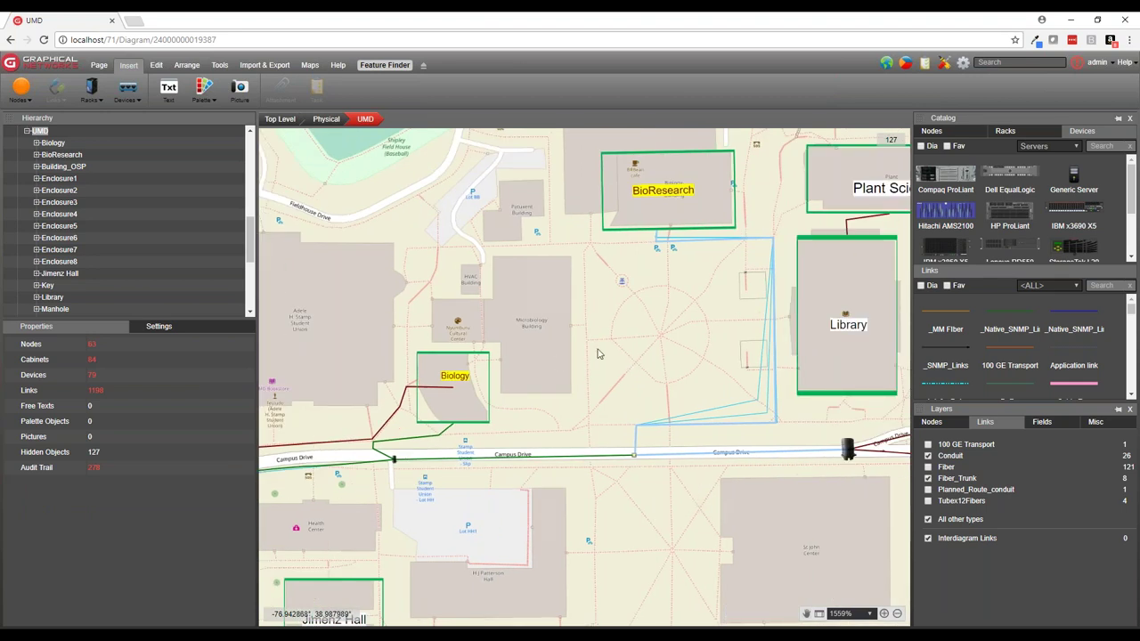
{"action": "left_click", "coordinate": [907, 64]}
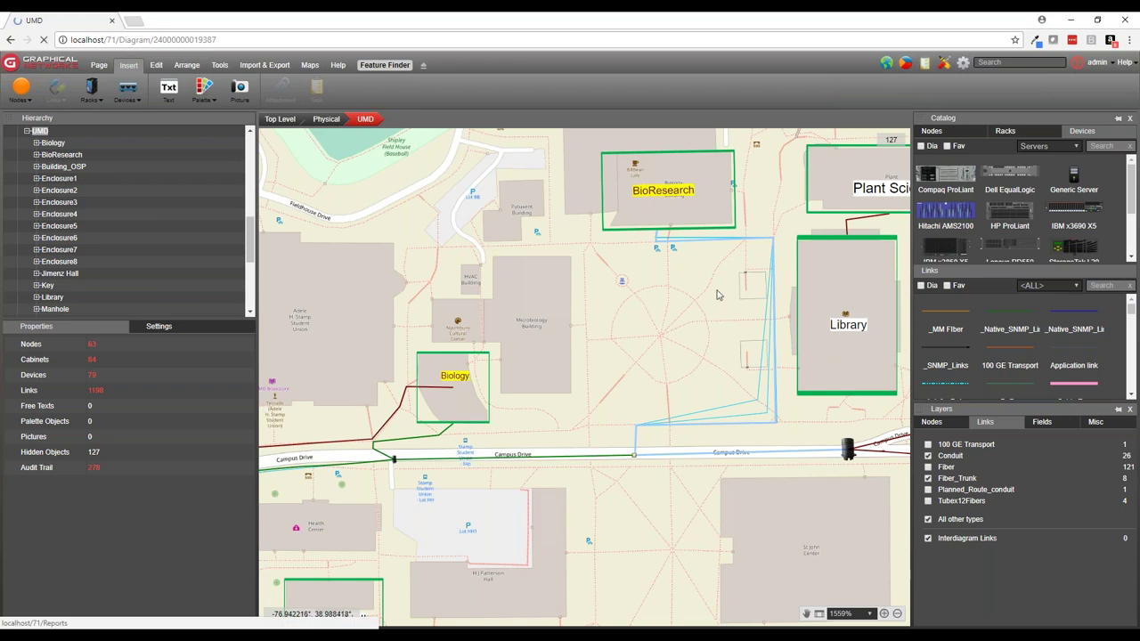